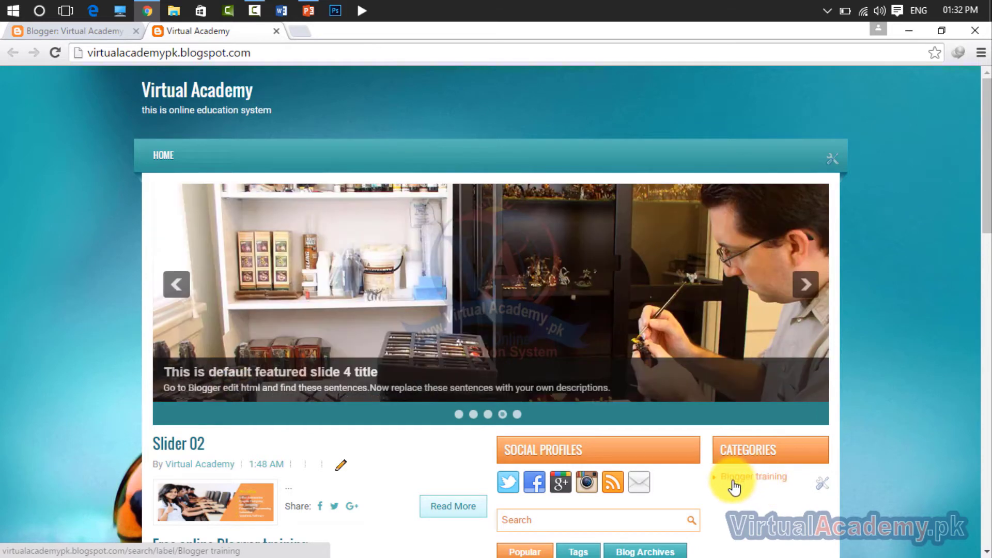
Create a new post on the Virtual Academy blog and title it "Microsoft office 2016"
{"action": "left_click", "coordinate": [780, 487]}
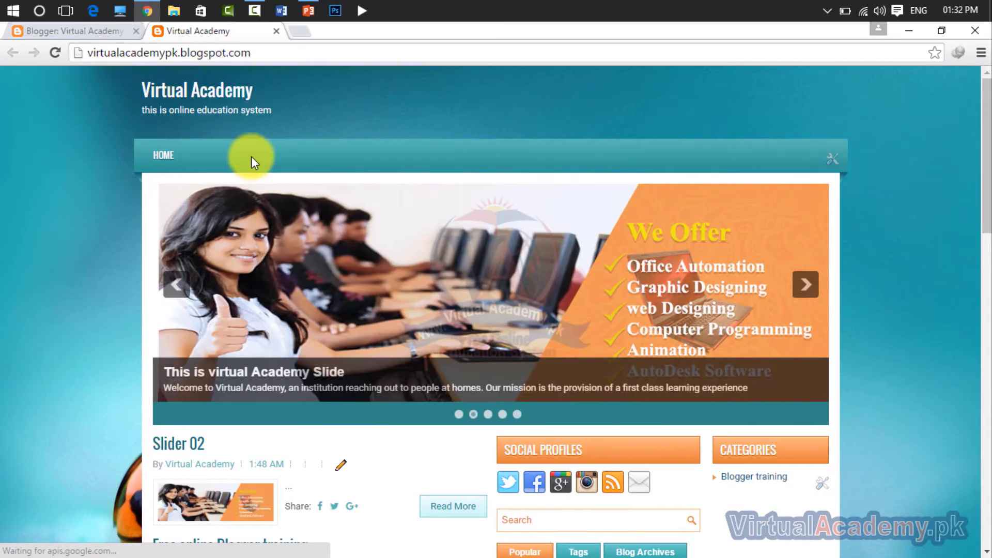
{"action": "left_click", "coordinate": [64, 32]}
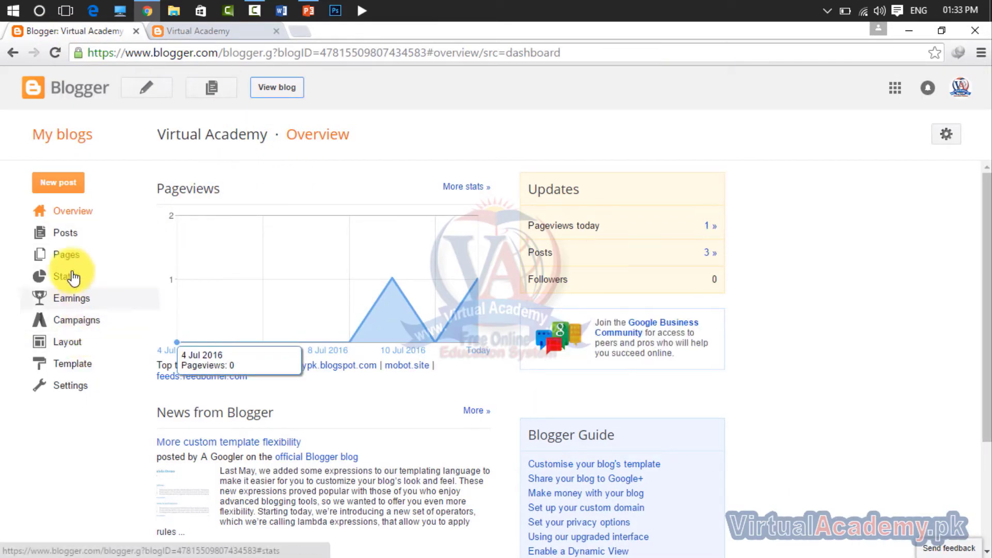
{"action": "left_click", "coordinate": [64, 236]}
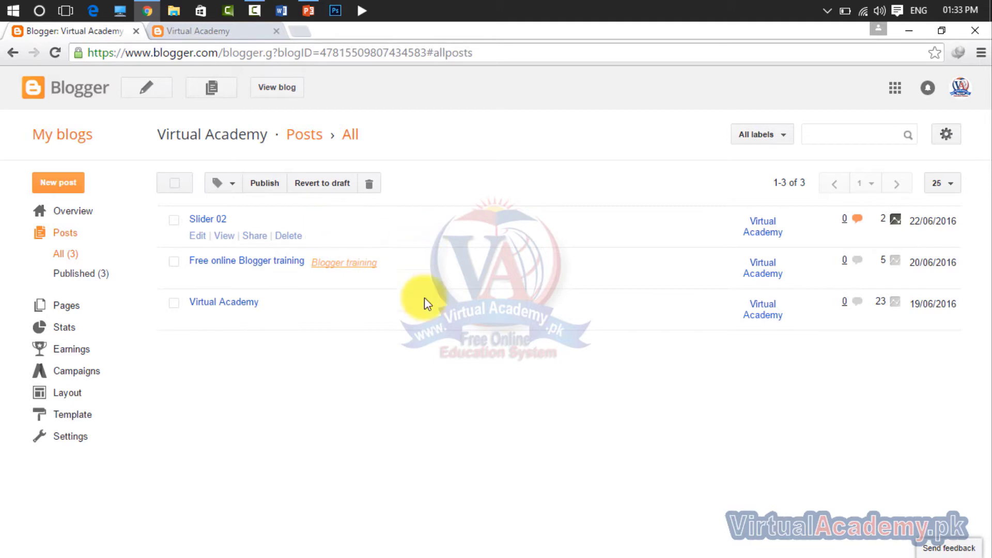
{"action": "left_click", "coordinate": [58, 184]}
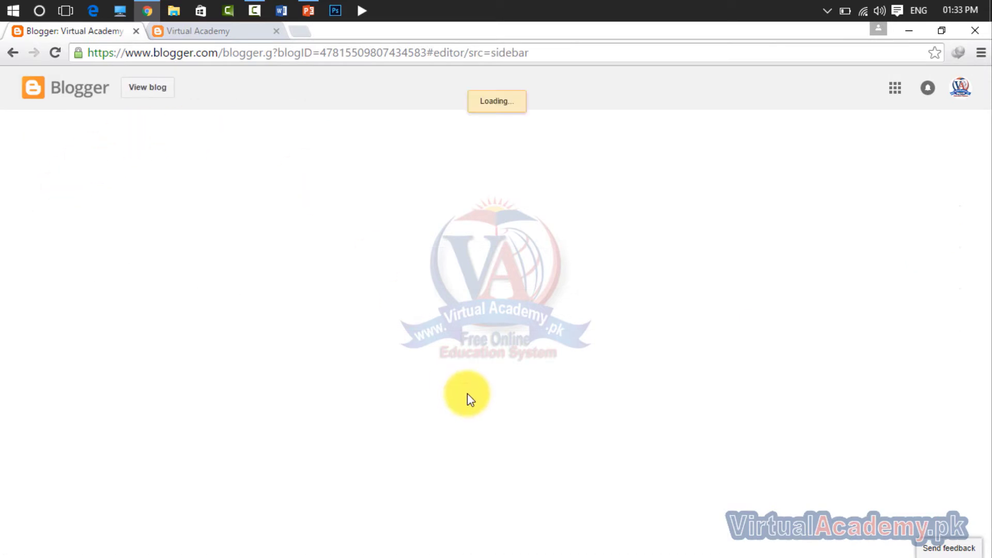
{"action": "left_click", "coordinate": [265, 131]}
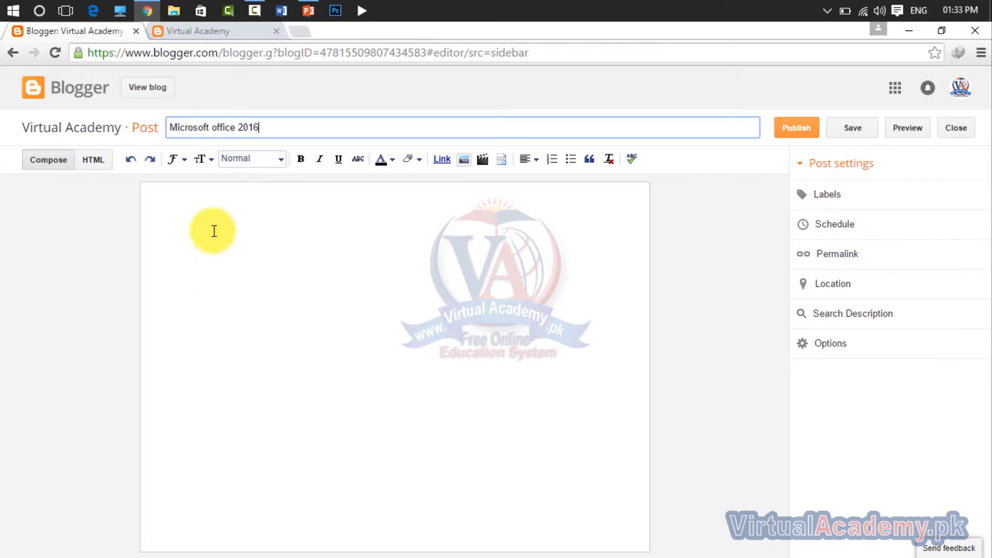
Copy the post title and enter it as the post's label, "Microsoft office 2016"
{"action": "left_click_drag", "start_coordinate": [268, 127], "coordinate": [169, 128]}
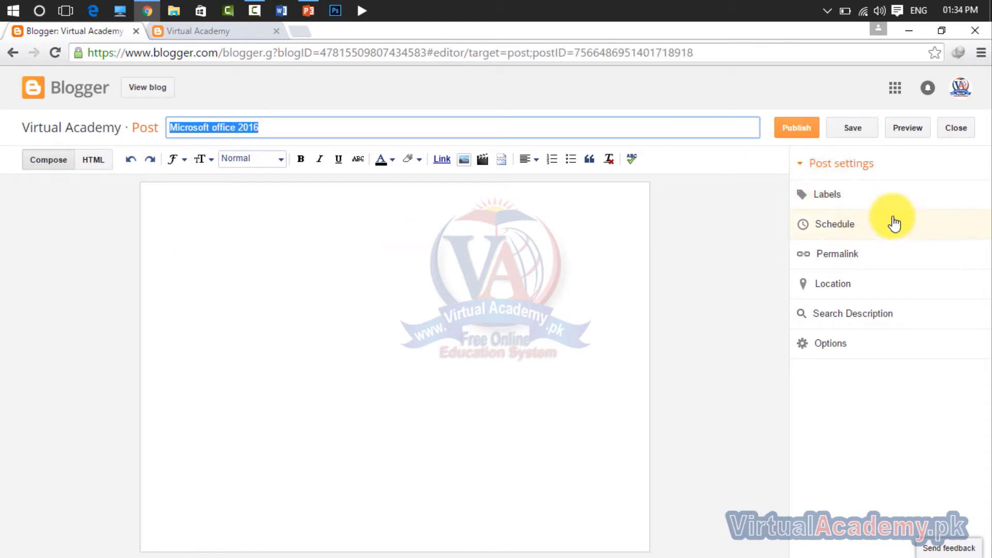
{"action": "left_click", "coordinate": [827, 199]}
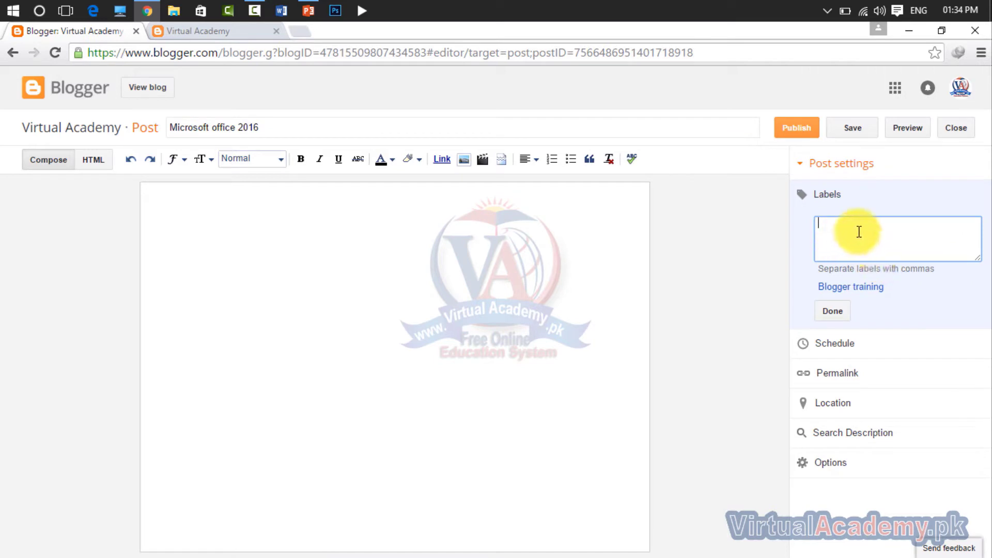
{"action": "left_click_drag", "start_coordinate": [294, 127], "coordinate": [164, 127]}
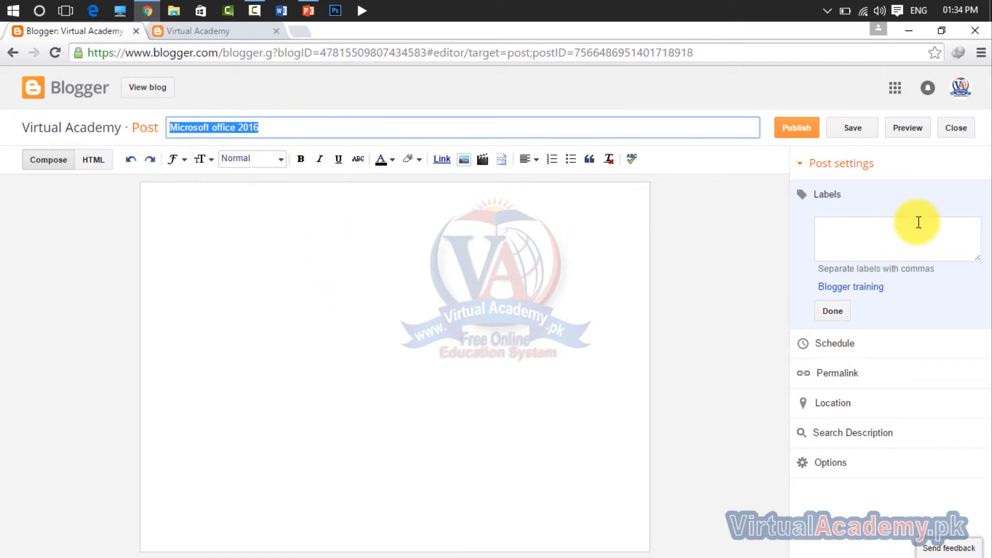
{"action": "left_click", "coordinate": [858, 242]}
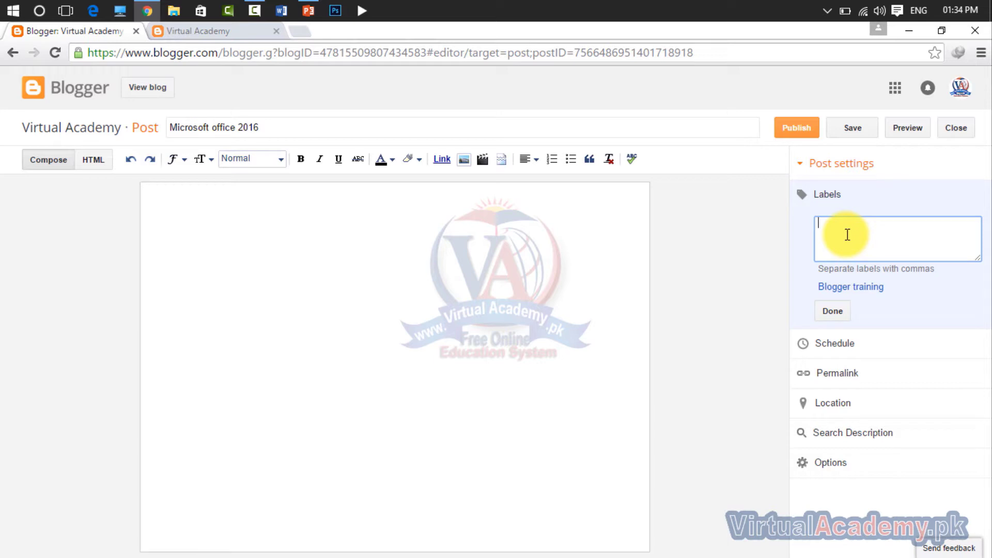
{"action": "type", "text": "Microsoft office 2016"}
Extend the post title to "Complete training of Microsoft office 2016" and confirm the post's label
{"action": "double_click", "coordinate": [251, 127]}
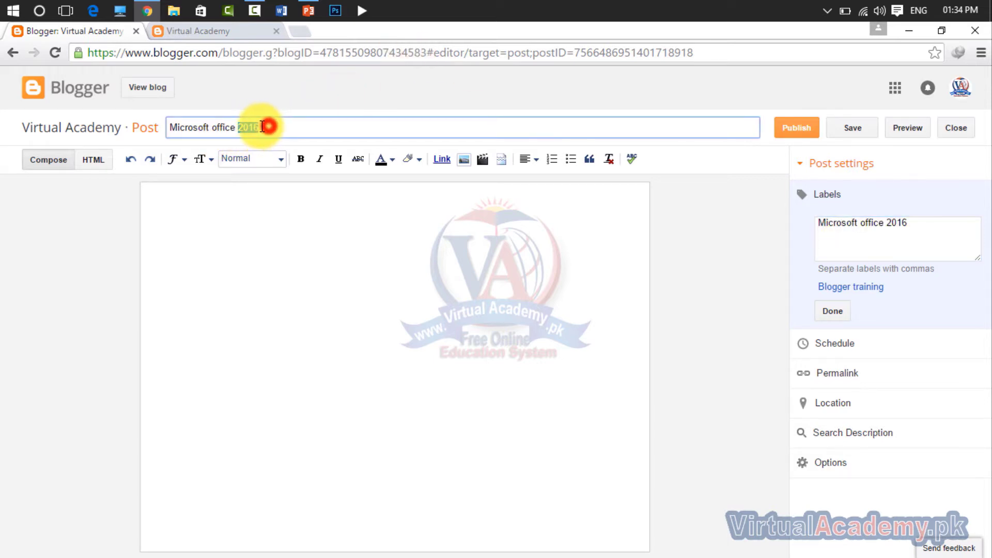
{"action": "left_click", "coordinate": [170, 128]}
{"action": "type", "text": "Complete training of"}
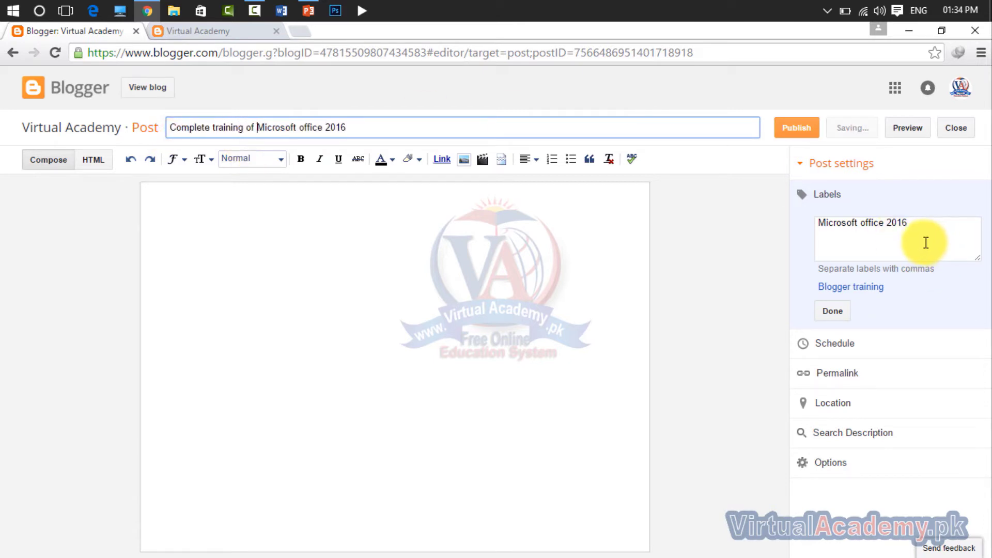
{"action": "left_click", "coordinate": [833, 311]}
{"action": "left_click", "coordinate": [837, 317]}
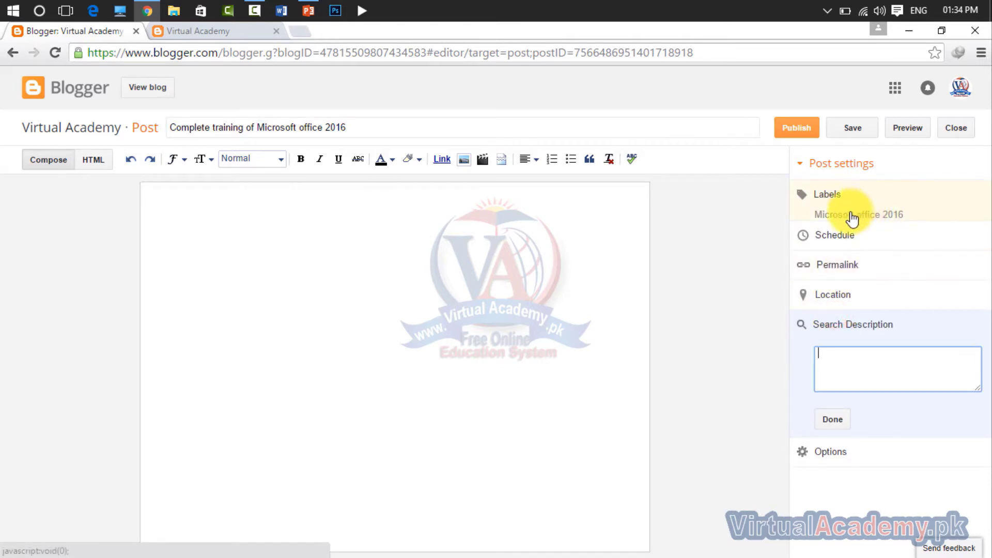
Reopen the post's labels, shorten the label to "Microsoft office" and confirm it
{"action": "left_click", "coordinate": [891, 213]}
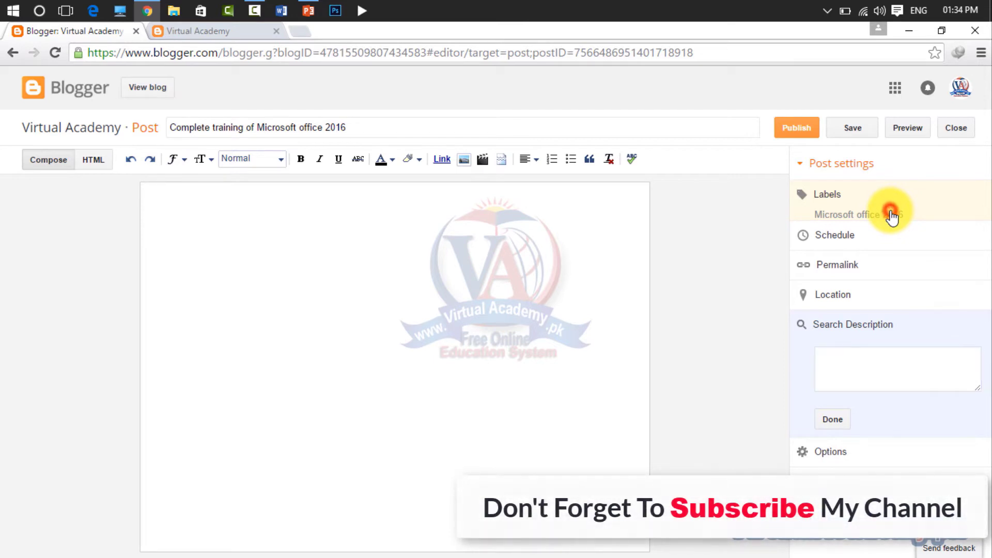
{"action": "left_click", "coordinate": [841, 211]}
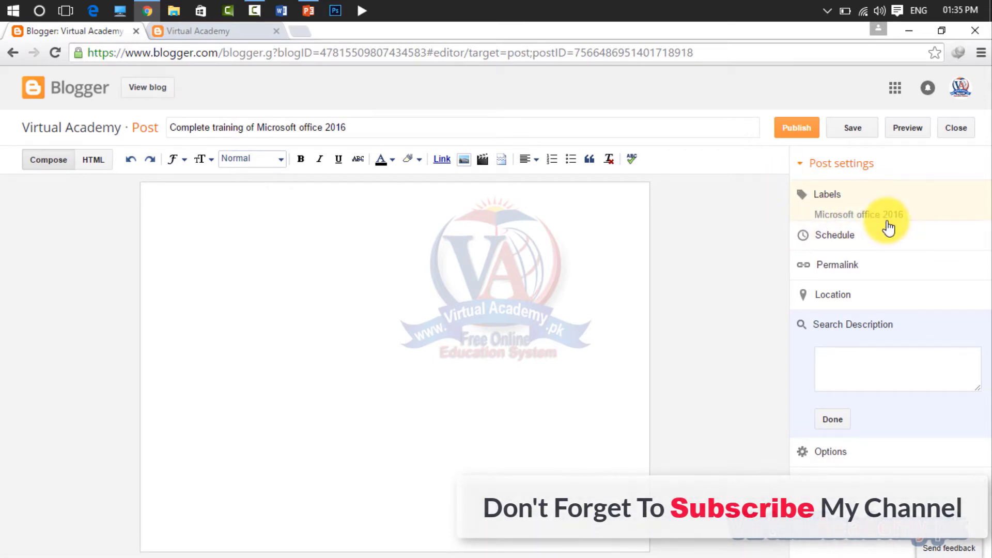
{"action": "left_click", "coordinate": [803, 195]}
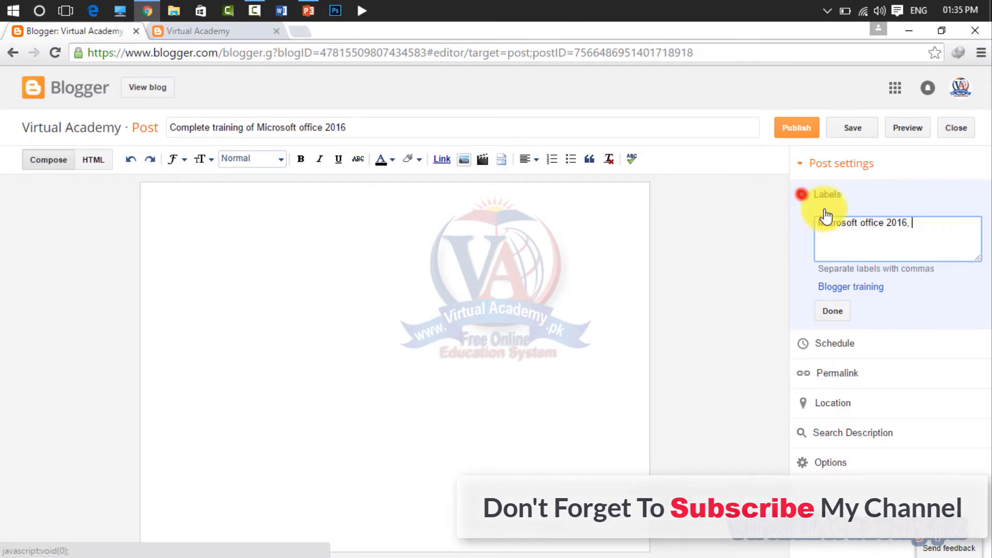
{"action": "double_click", "coordinate": [922, 228]}
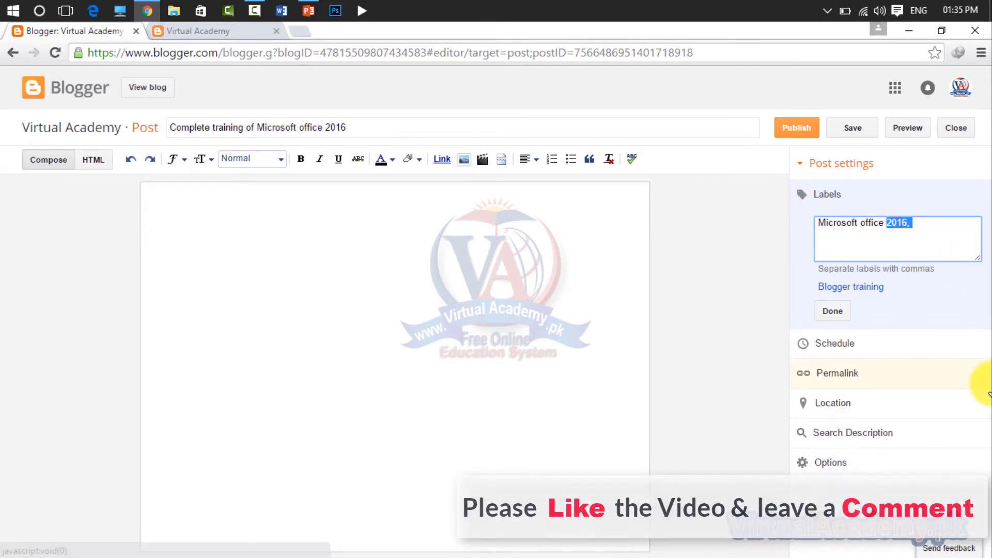
{"action": "key", "text": "BackSpace"}
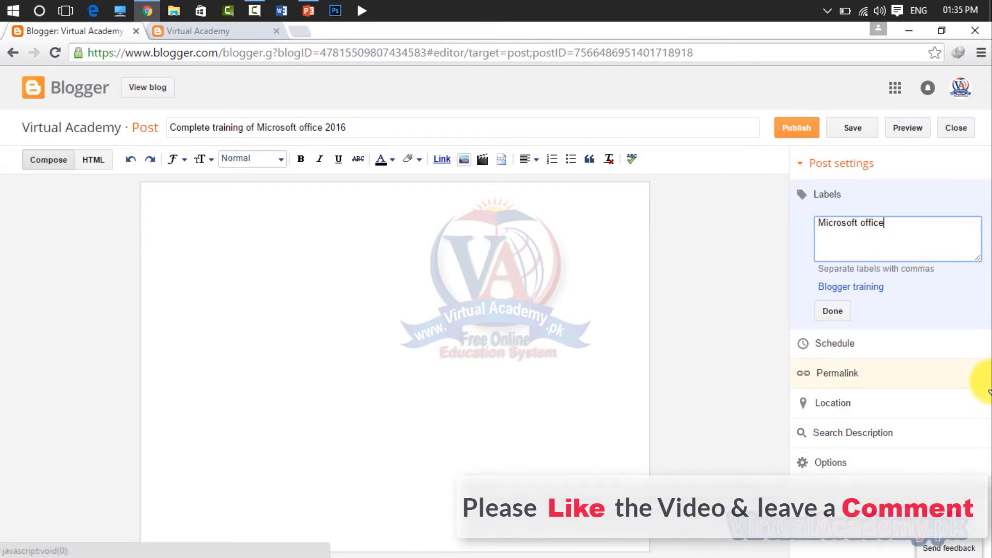
{"action": "double_click", "coordinate": [833, 311]}
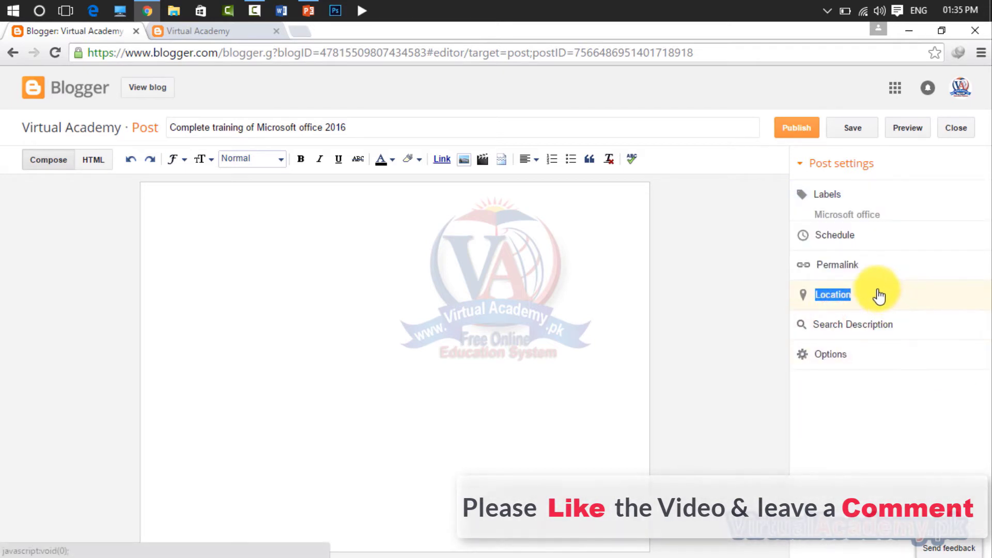
Review the post's automatic permalink, switch it to a custom permalink and move to the end of its text
{"action": "left_click", "coordinate": [850, 276]}
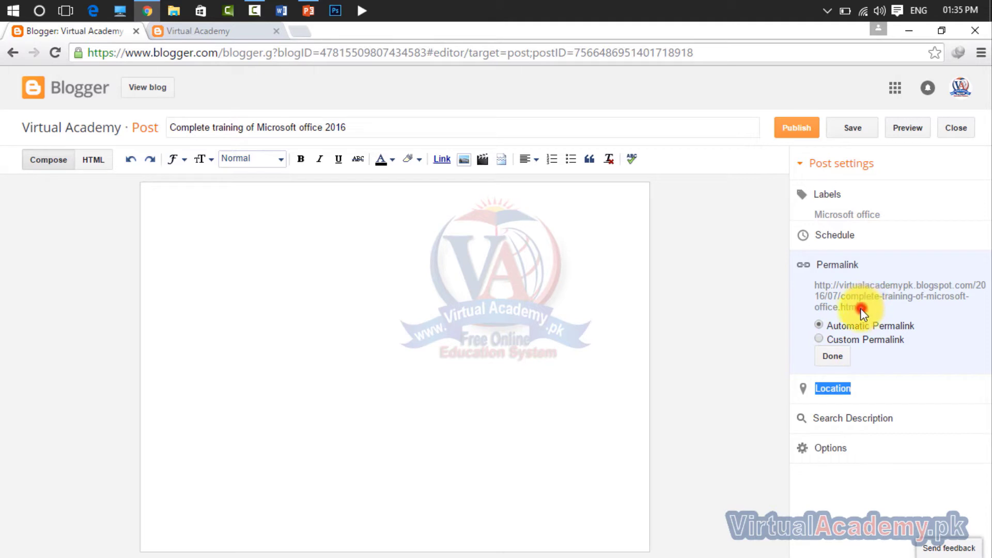
{"action": "left_click_drag", "start_coordinate": [860, 307], "coordinate": [810, 287]}
{"action": "left_click", "coordinate": [810, 288]}
{"action": "left_click_drag", "start_coordinate": [861, 308], "coordinate": [809, 294]}
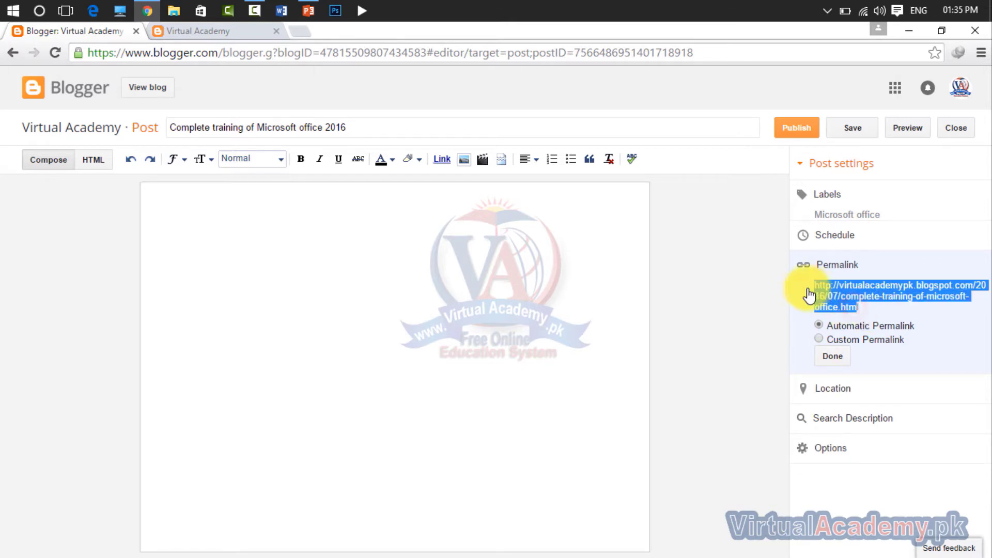
{"action": "left_click", "coordinate": [832, 340]}
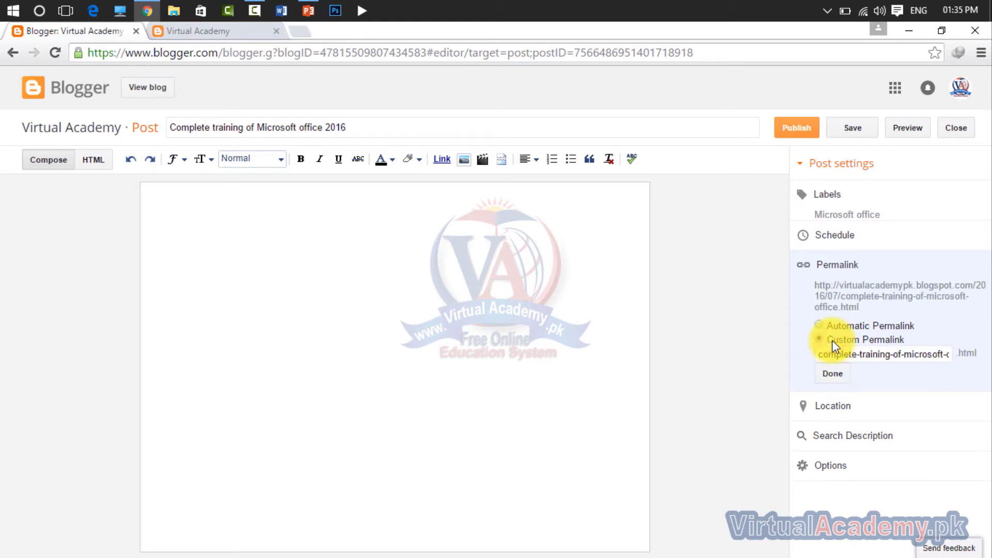
{"action": "left_click", "coordinate": [935, 357]}
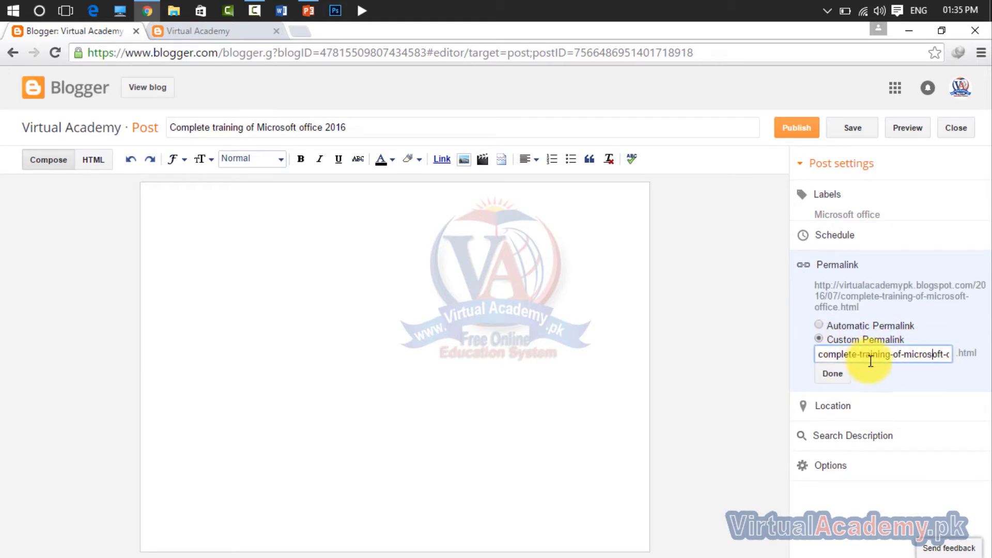
{"action": "key", "text": "Right"}
{"action": "key", "text": "Right"}
{"action": "key", "text": "Right"}
{"action": "key", "text": "Right"}
{"action": "key", "text": "Right"}
{"action": "key", "text": "Right"}
{"action": "key", "text": "Right"}
{"action": "key", "text": "Right"}
{"action": "key", "text": "Right"}
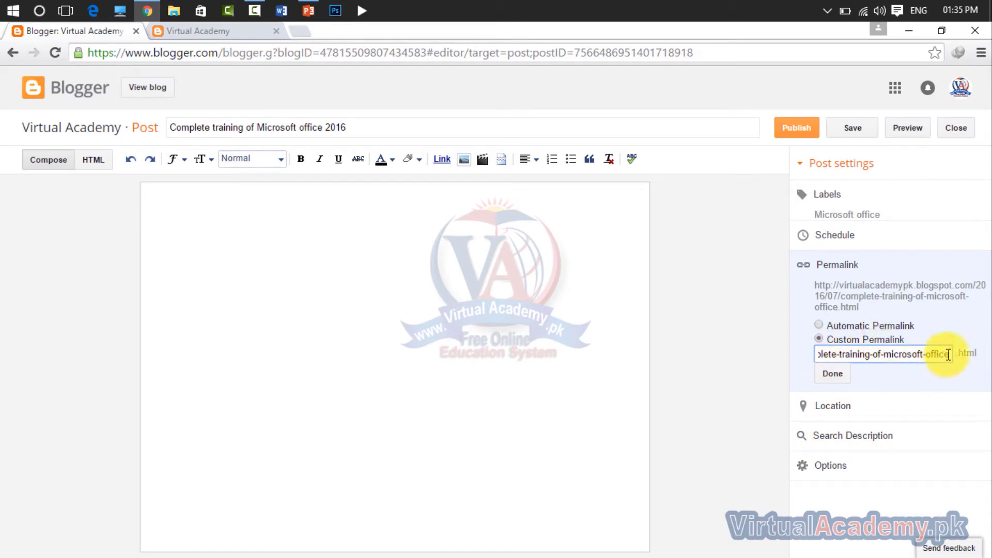
Replace the custom permalink text with "Microsoftoffice", written without a space, and confirm it
{"action": "left_click_drag", "start_coordinate": [952, 353], "coordinate": [801, 355]}
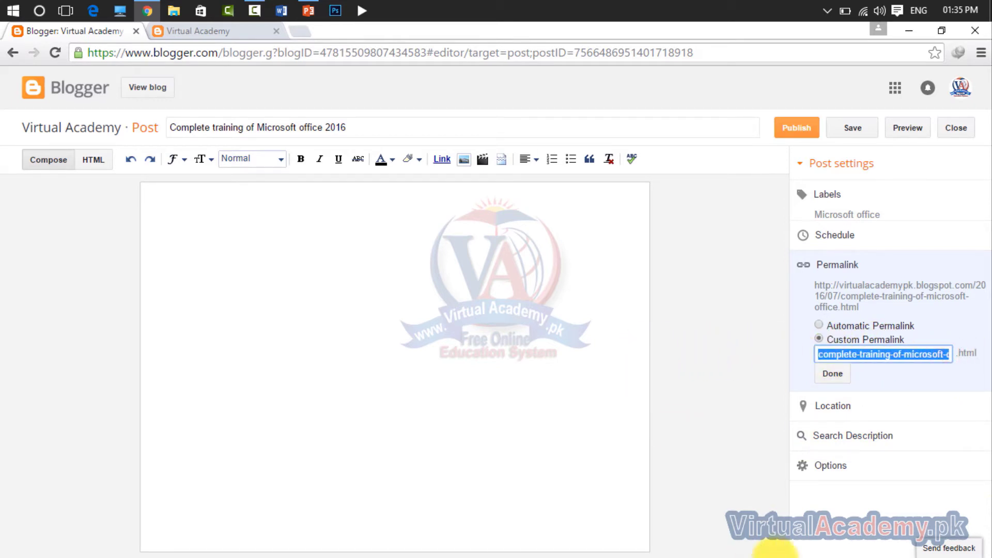
{"action": "key", "text": "BackSpace"}
{"action": "type", "text": "Microsoft office"}
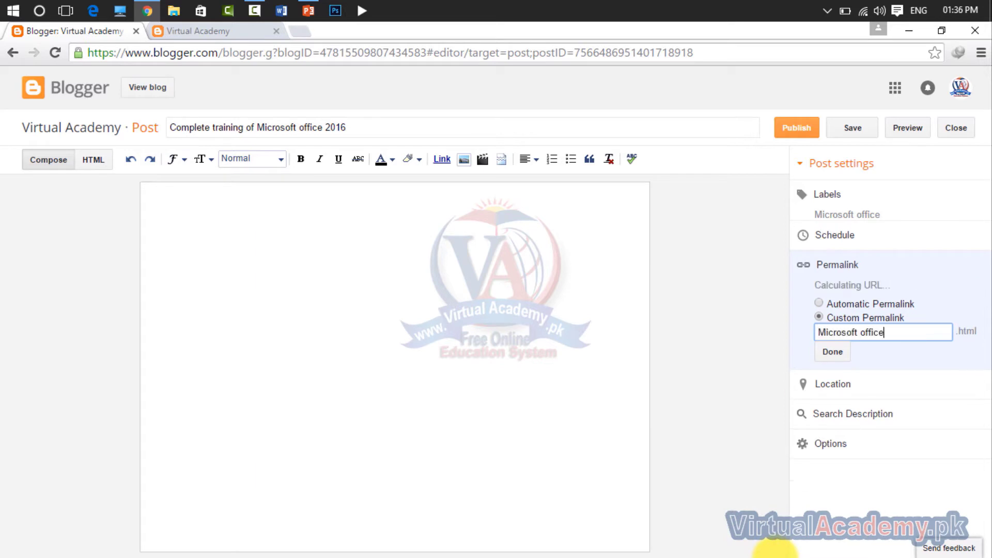
{"action": "double_click", "coordinate": [862, 332]}
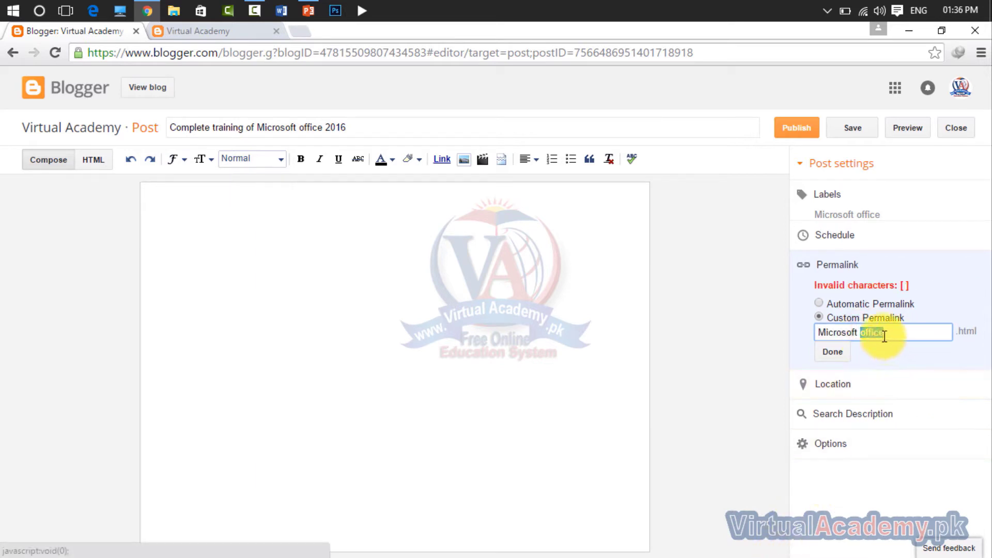
{"action": "left_click", "coordinate": [865, 333]}
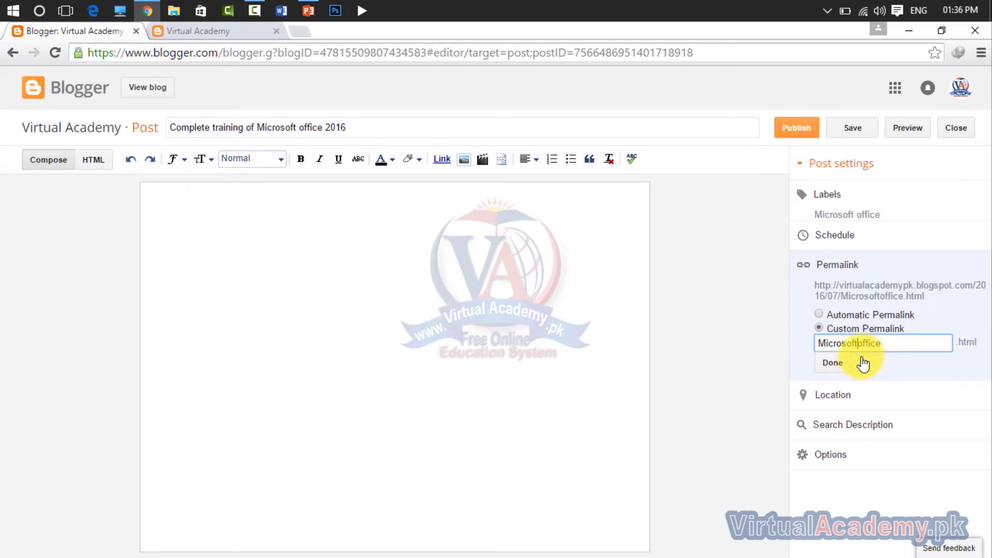
{"action": "left_click", "coordinate": [832, 363]}
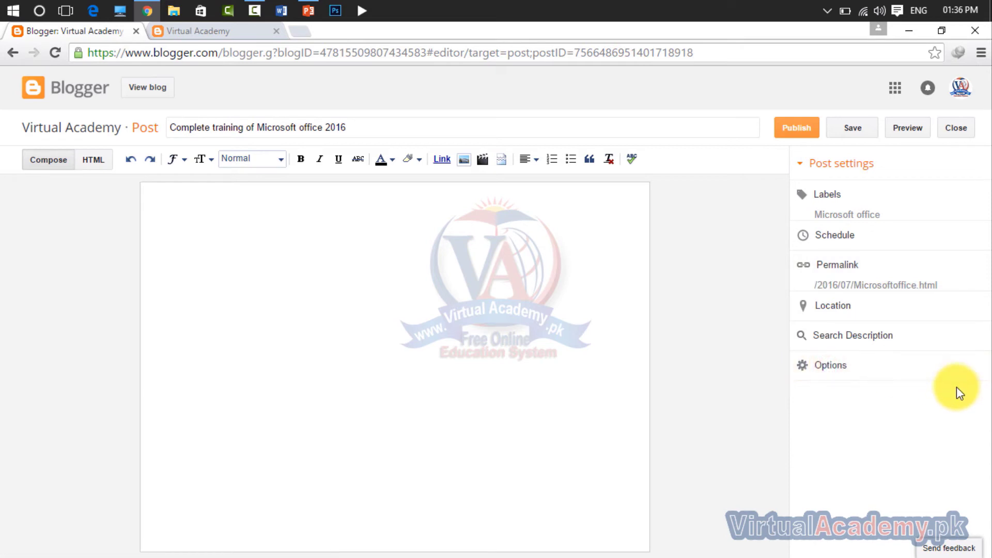
View the search description setting, leave it empty and publish the post
{"action": "left_click", "coordinate": [871, 341]}
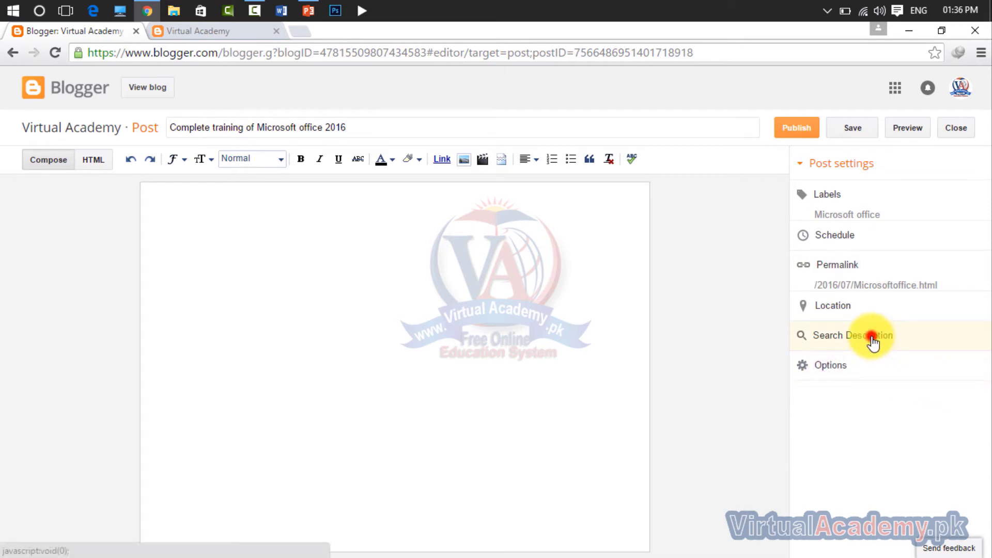
{"action": "left_click", "coordinate": [863, 376]}
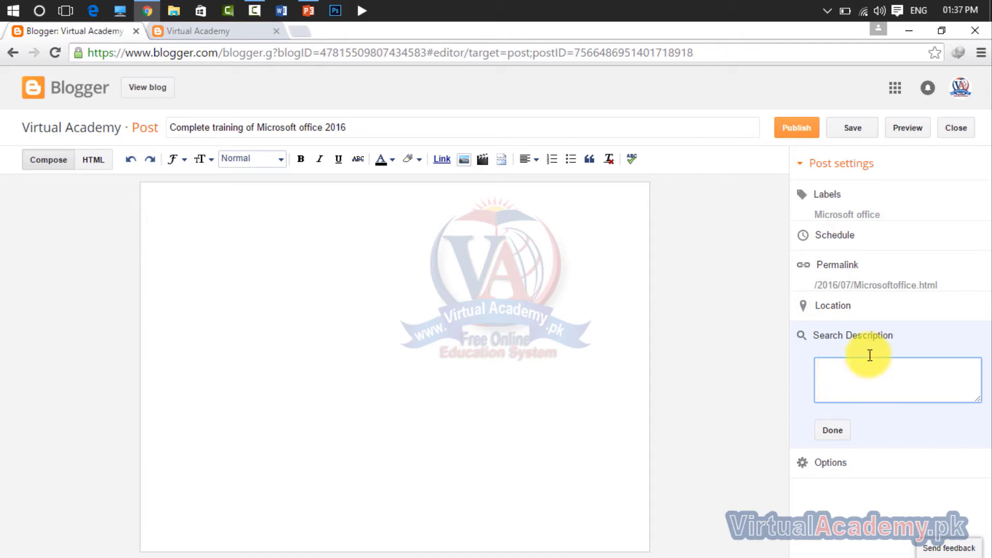
{"action": "left_click", "coordinate": [833, 429]}
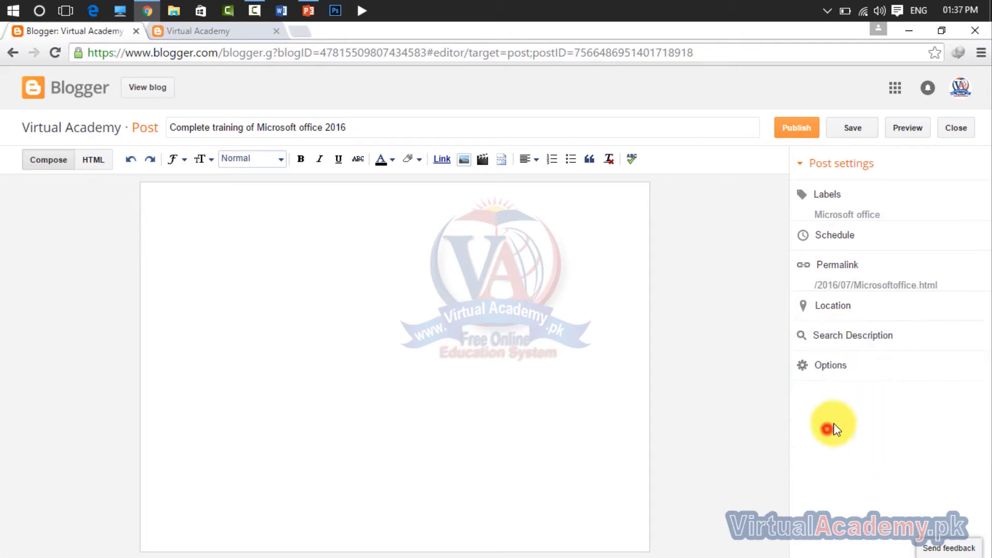
{"action": "left_click", "coordinate": [798, 130]}
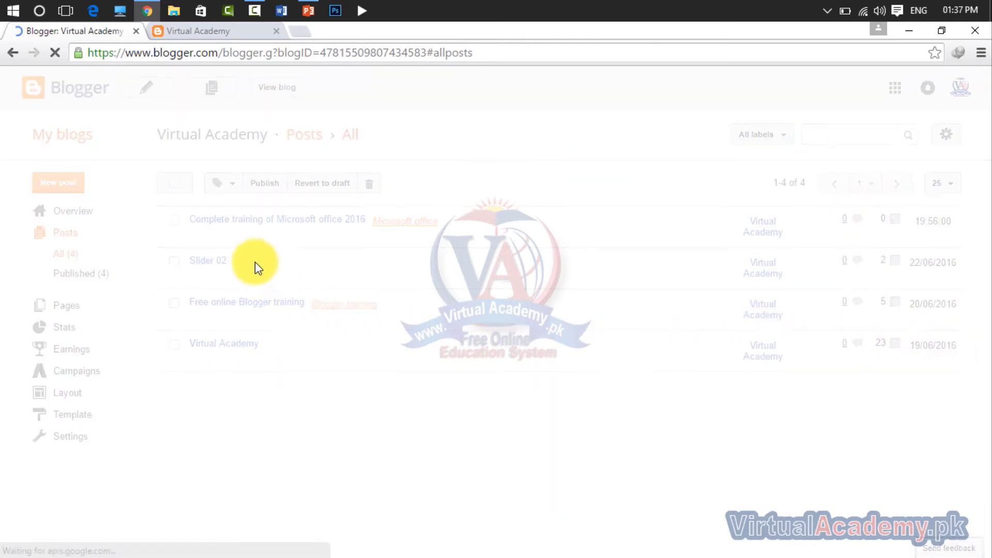
{"action": "double_click", "coordinate": [389, 336]}
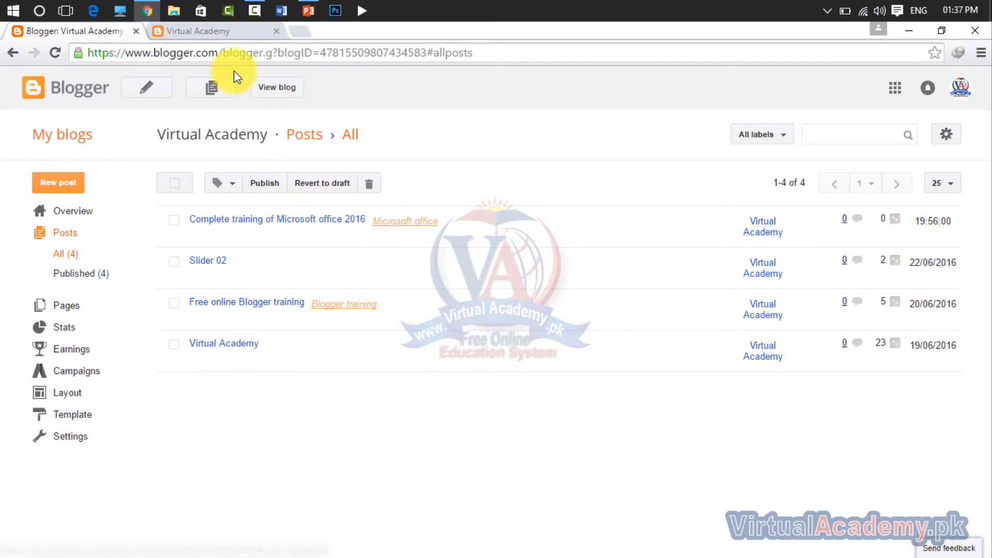
Switch to the live Virtual Academy blog and reload it to check its Categories list
{"action": "left_click", "coordinate": [220, 33]}
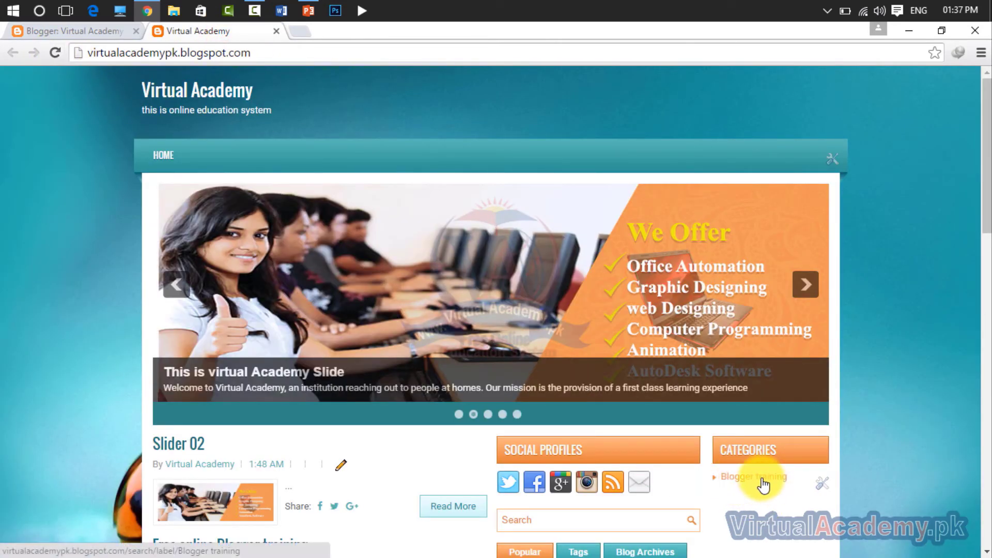
{"action": "left_click", "coordinate": [54, 52]}
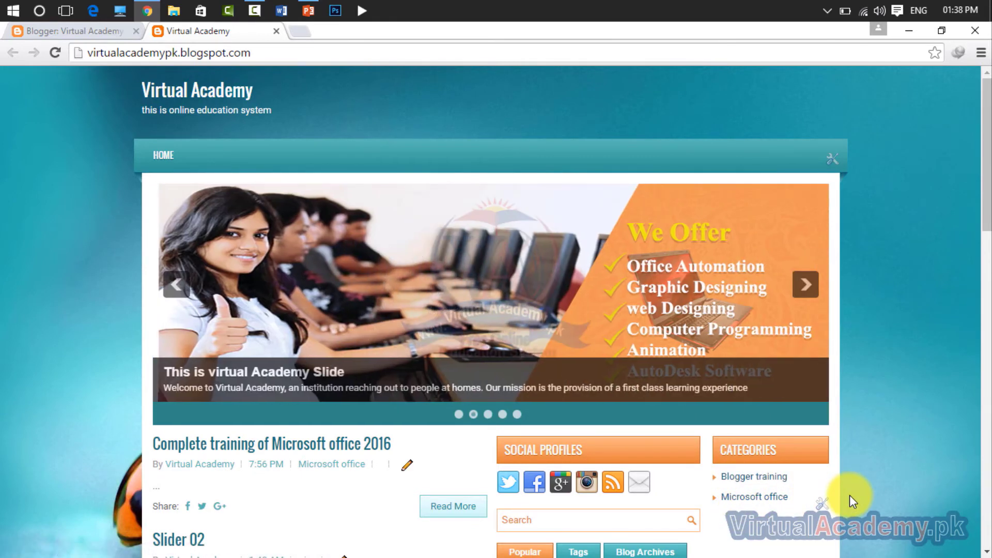
View the posts listed under the Blogger training category and under the Microsoft office category on the live blog
{"action": "scroll", "coordinate": [811, 506], "scroll_direction": "down", "scroll_amount": 4}
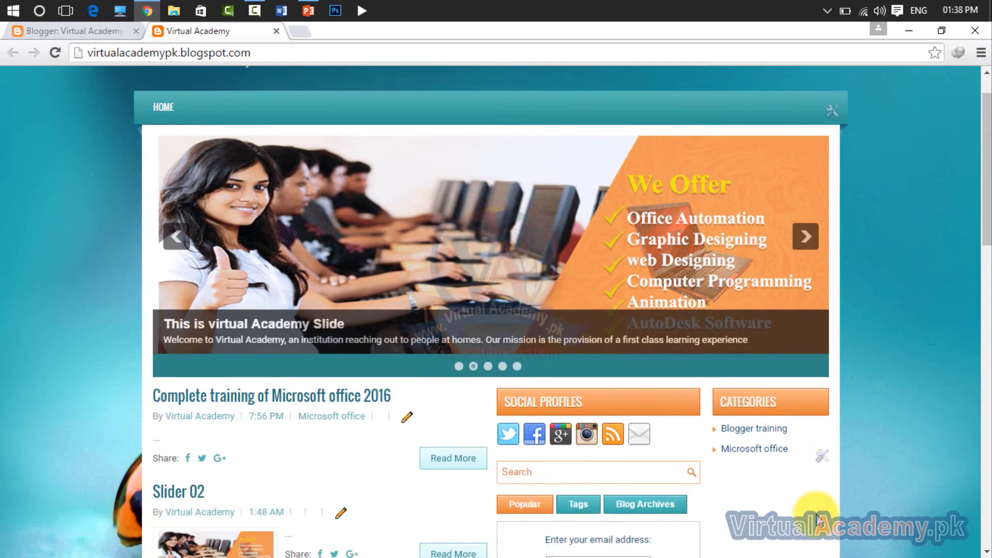
{"action": "left_click", "coordinate": [736, 263]}
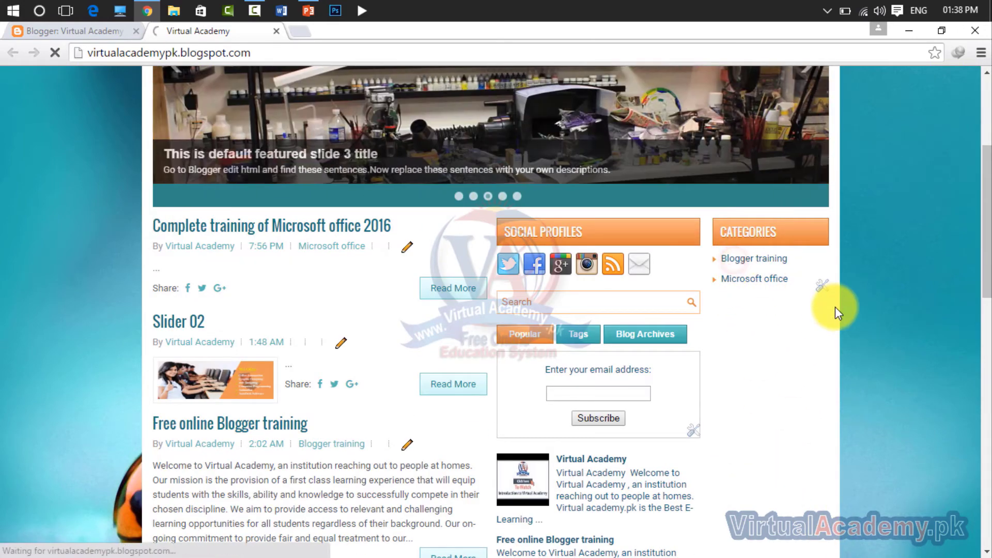
{"action": "scroll", "coordinate": [565, 377], "scroll_direction": "down", "scroll_amount": 7}
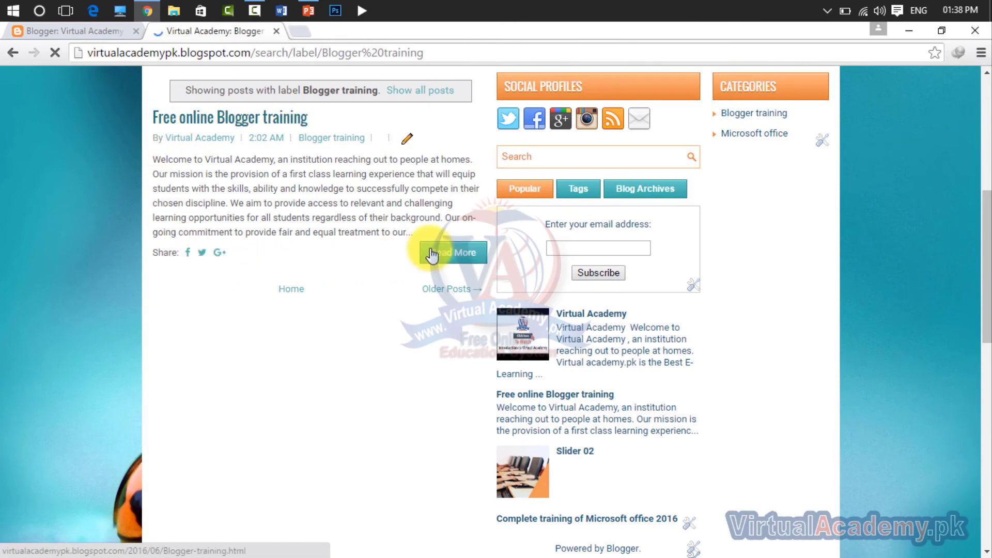
{"action": "scroll", "coordinate": [434, 256], "scroll_direction": "up", "scroll_amount": 7}
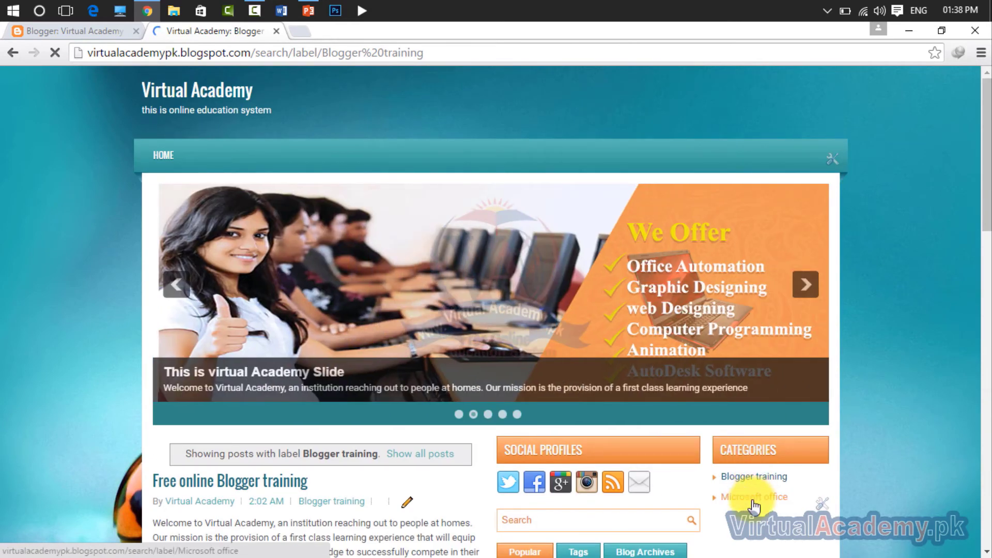
{"action": "left_click", "coordinate": [751, 497]}
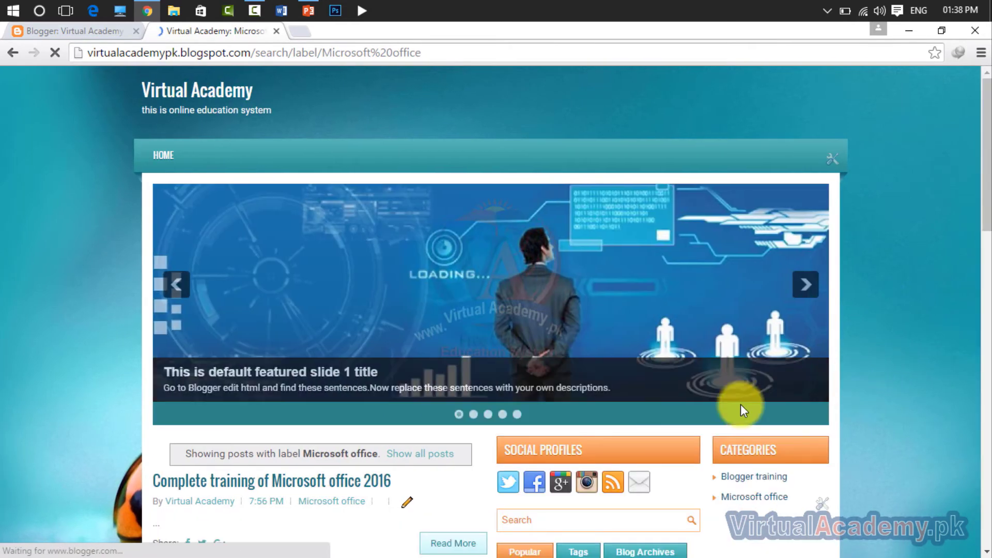
{"action": "scroll", "coordinate": [423, 411], "scroll_direction": "down", "scroll_amount": 7}
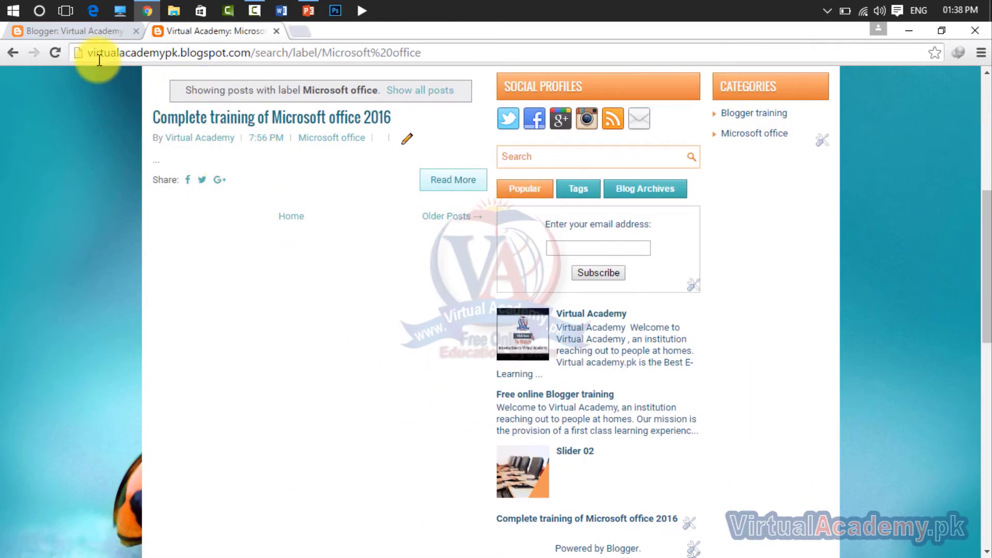
Return to the Blogger dashboard and create a new post titled "Microsoft word lesson no 01" with the existing label Microsoft office
{"action": "left_click", "coordinate": [88, 31]}
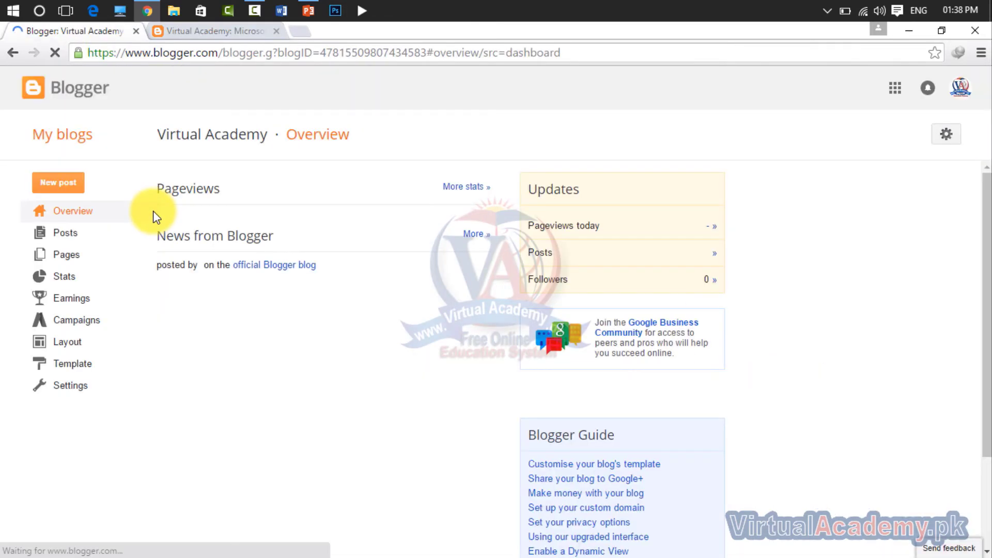
{"action": "left_click", "coordinate": [48, 184]}
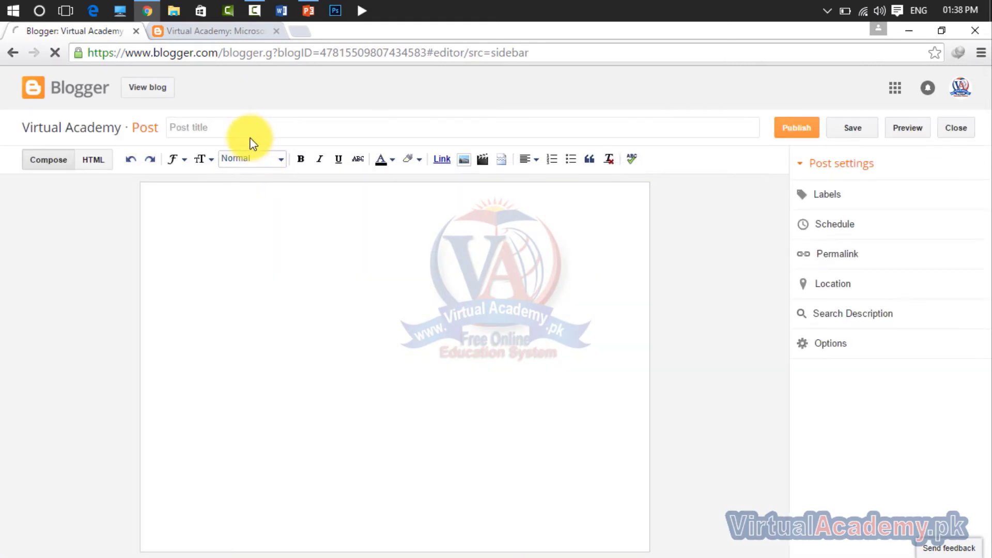
{"action": "left_click", "coordinate": [249, 132]}
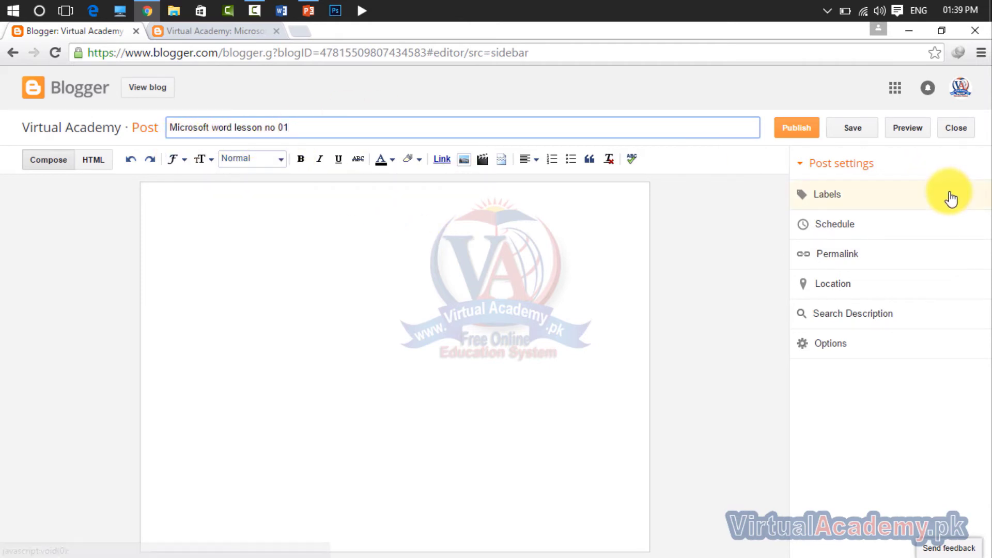
{"action": "left_click", "coordinate": [851, 197]}
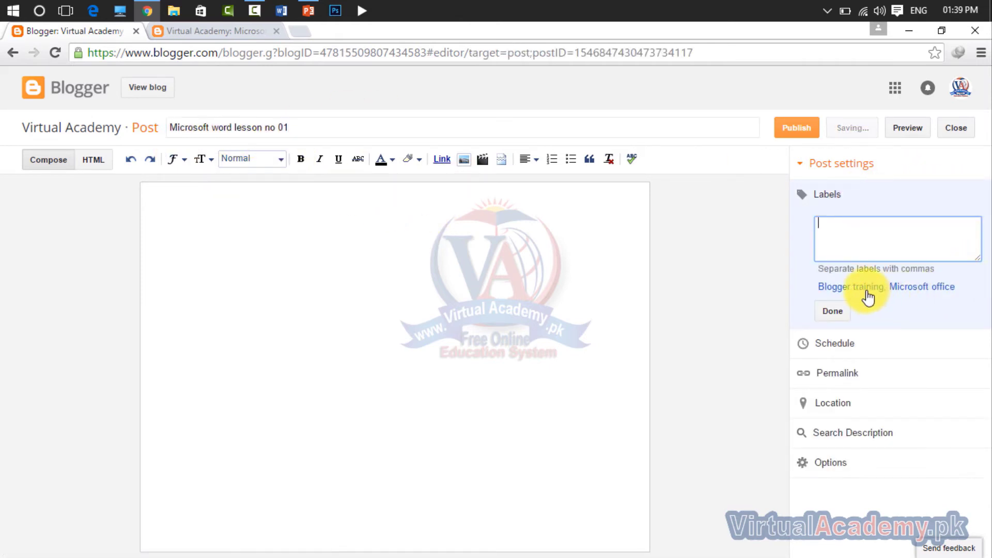
{"action": "left_click", "coordinate": [919, 293]}
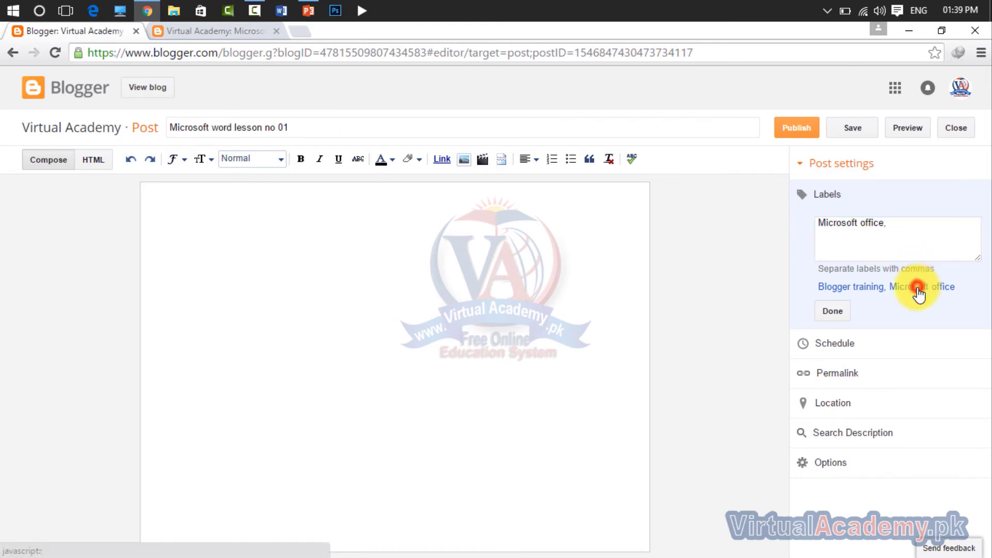
{"action": "left_click", "coordinate": [834, 312]}
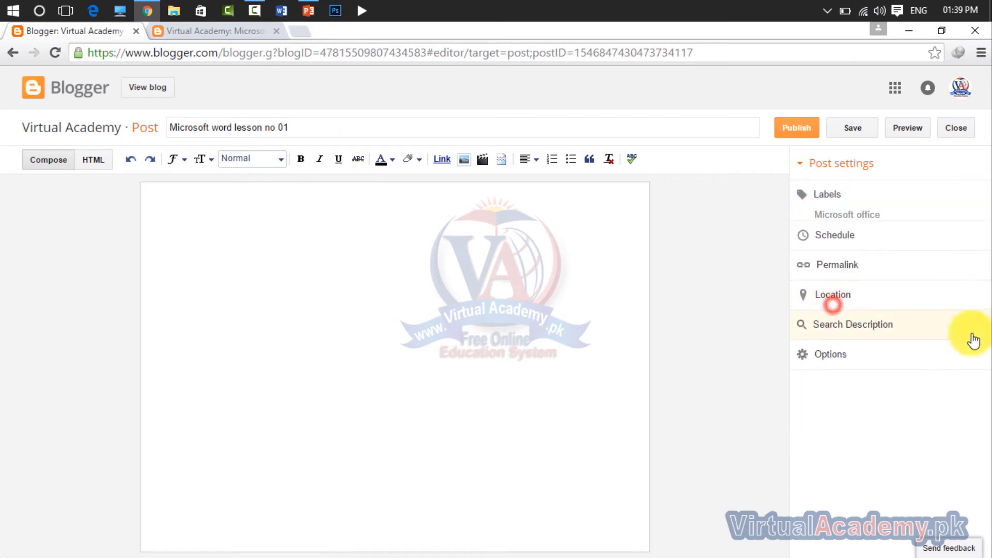
Try to add the YouTube video "Complete Blogger Training Lesson 10 add new post and label" to the post using its iframe embed code
{"action": "left_click", "coordinate": [347, 289]}
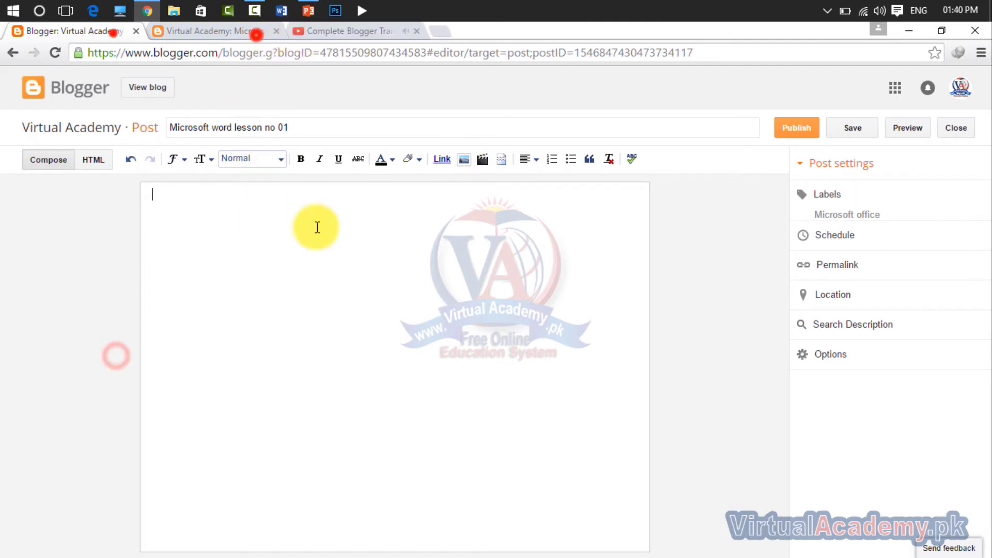
{"action": "left_click", "coordinate": [442, 159]}
{"action": "type", "text": "<iframe width=\"560\" height=\"315\" src=\"https://www.youtube.com/embed/0T9w-Wm_p34\" frameborder=\"0\" allowfullscreen></iframe>"}
{"action": "left_click", "coordinate": [320, 30]}
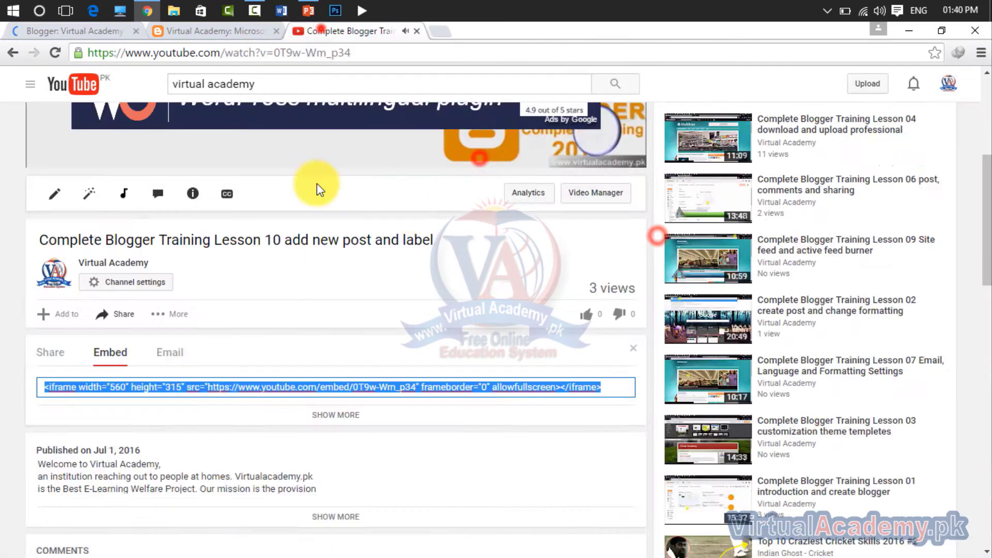
{"action": "scroll", "coordinate": [317, 184], "scroll_direction": "up", "scroll_amount": 4}
{"action": "left_click", "coordinate": [45, 373]}
{"action": "left_click", "coordinate": [96, 34]}
{"action": "left_click", "coordinate": [281, 161]}
{"action": "type", "text": "<iframe width=\"560\" height=\"315\" src=\"https://www.youtube.com/embed/0T9w-Wm_p34\" frameborder=\"0\" allowfullscreen></iframe>"}
{"action": "left_click", "coordinate": [518, 210]}
{"action": "left_click", "coordinate": [349, 34]}
{"action": "left_click", "coordinate": [342, 47]}
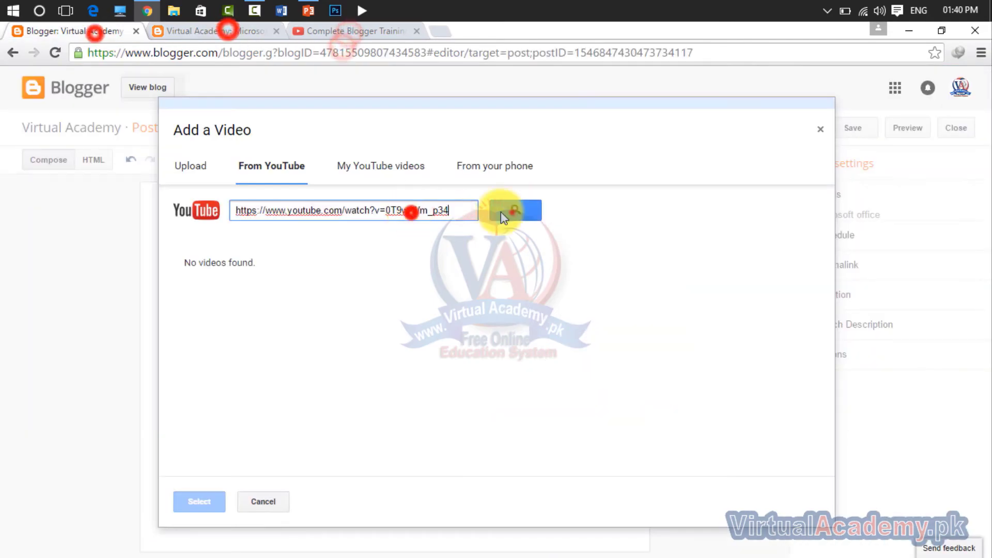
{"action": "left_click", "coordinate": [195, 501]}
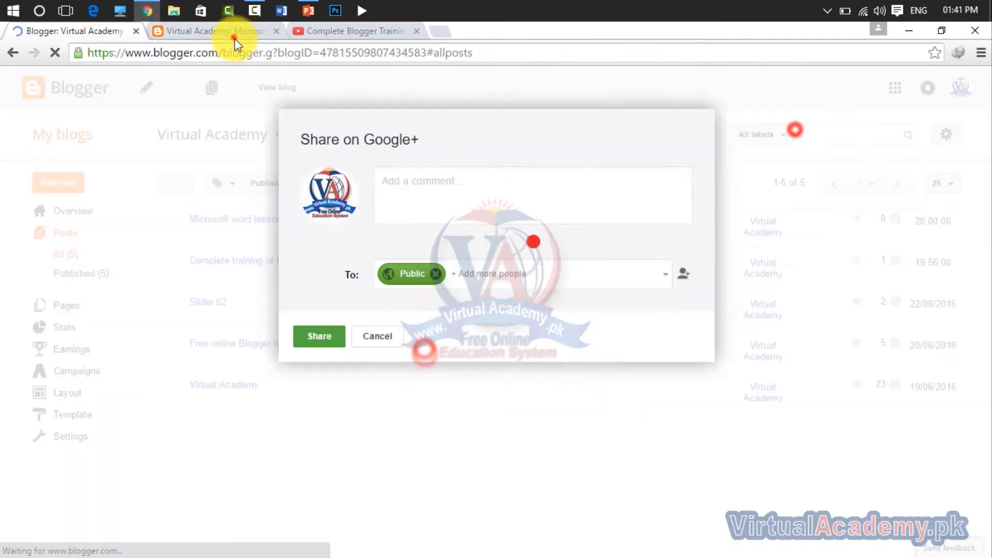
Open the post "Microsoft word lesson no 01" on the live blog and check its embedded video and page
{"action": "left_click", "coordinate": [234, 38]}
{"action": "scroll", "coordinate": [395, 149], "scroll_direction": "down", "scroll_amount": 4}
{"action": "left_click", "coordinate": [262, 195]}
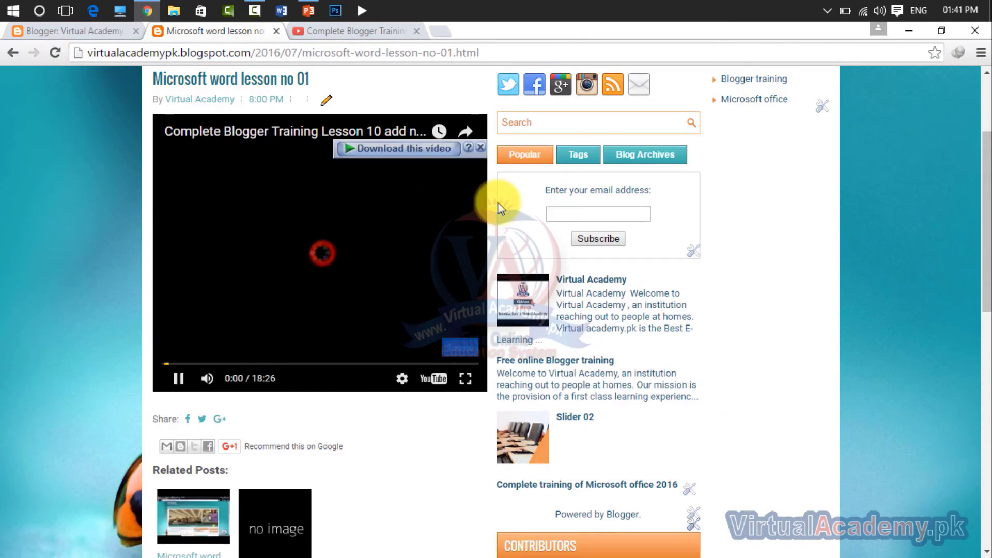
{"action": "scroll", "coordinate": [294, 310], "scroll_direction": "up", "scroll_amount": 3}
{"action": "scroll", "coordinate": [350, 427], "scroll_direction": "down", "scroll_amount": 6}
{"action": "scroll", "coordinate": [239, 222], "scroll_direction": "up", "scroll_amount": 6}
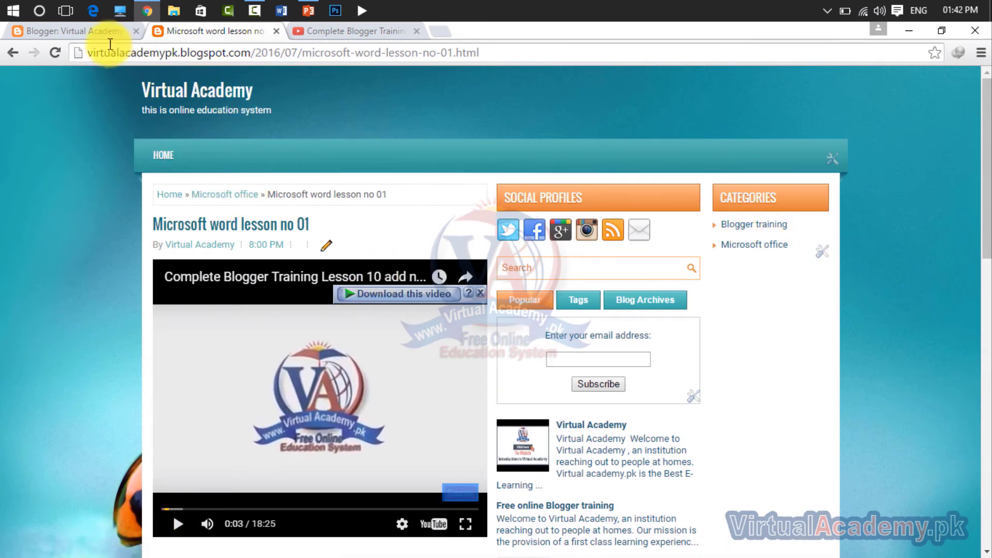
Return to the Blogger dashboard, dismiss the Google+ sharing prompt and open the blog's layout settings
{"action": "left_click", "coordinate": [105, 31]}
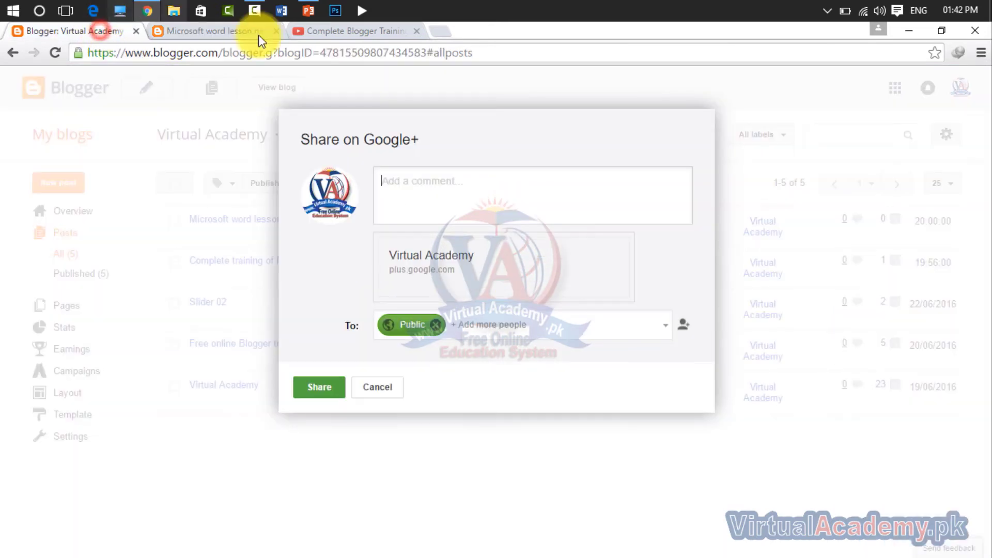
{"action": "left_click", "coordinate": [381, 388]}
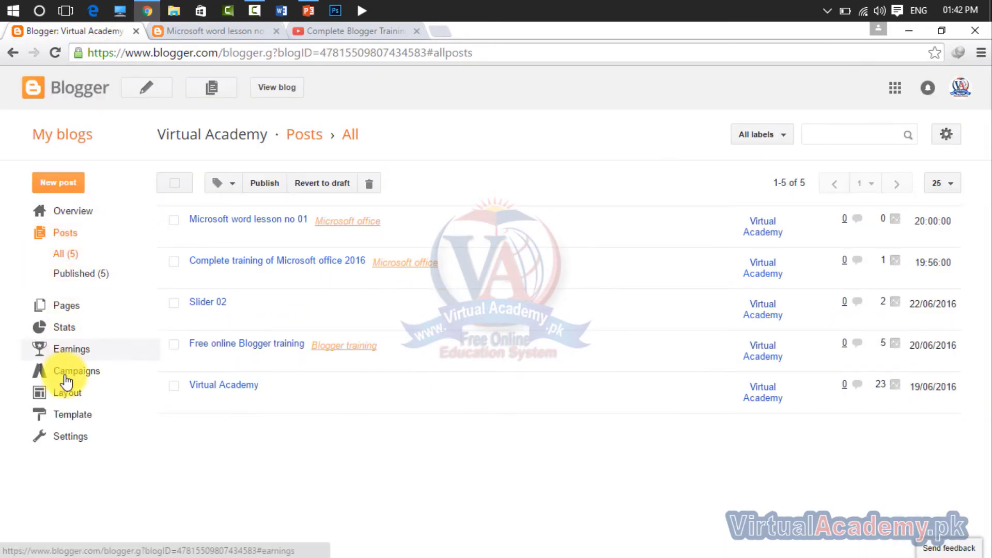
{"action": "left_click", "coordinate": [67, 396]}
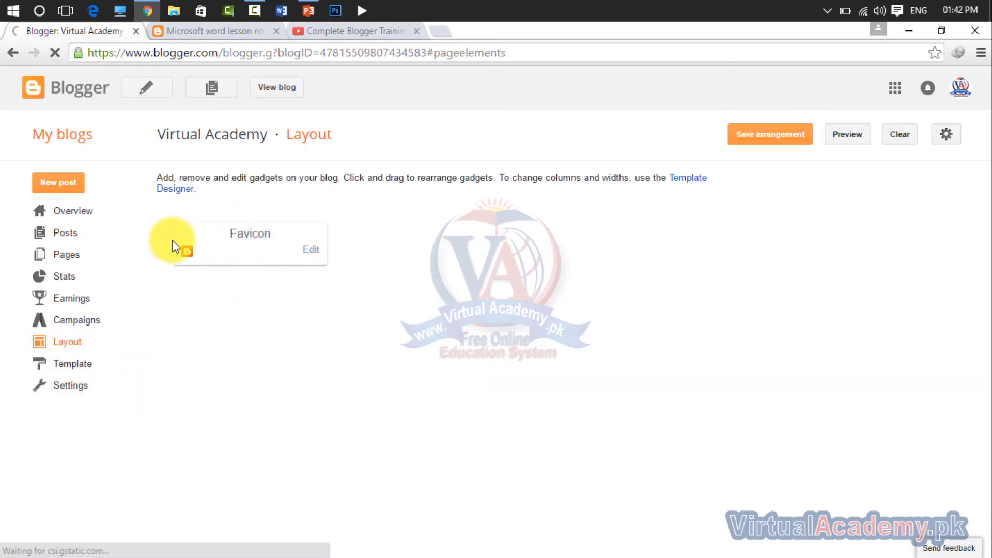
Move the Pages - Menu gadget from the pagesmenuwidget section to the sidebarleft section and look over the layout
{"action": "scroll", "coordinate": [361, 411], "scroll_direction": "down", "scroll_amount": 4}
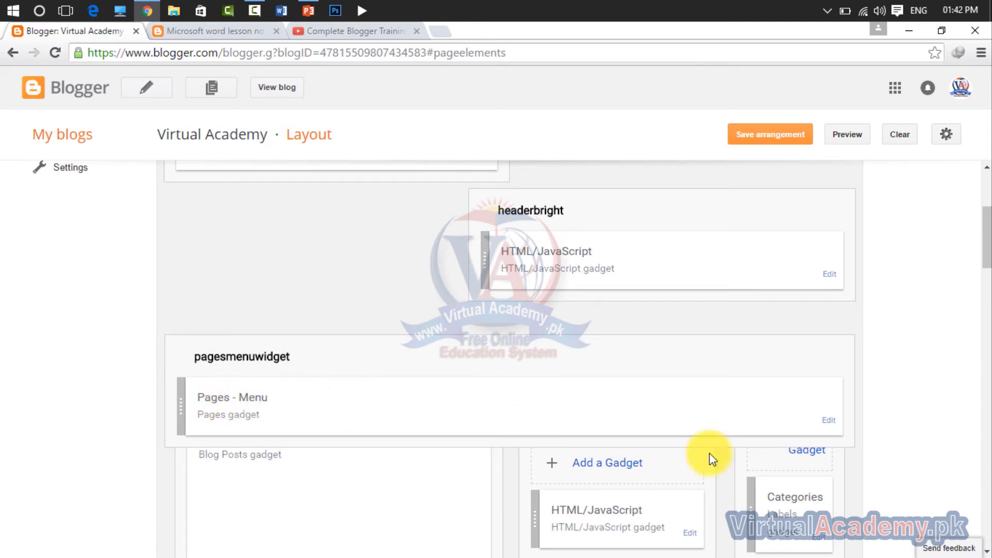
{"action": "left_click", "coordinate": [827, 423]}
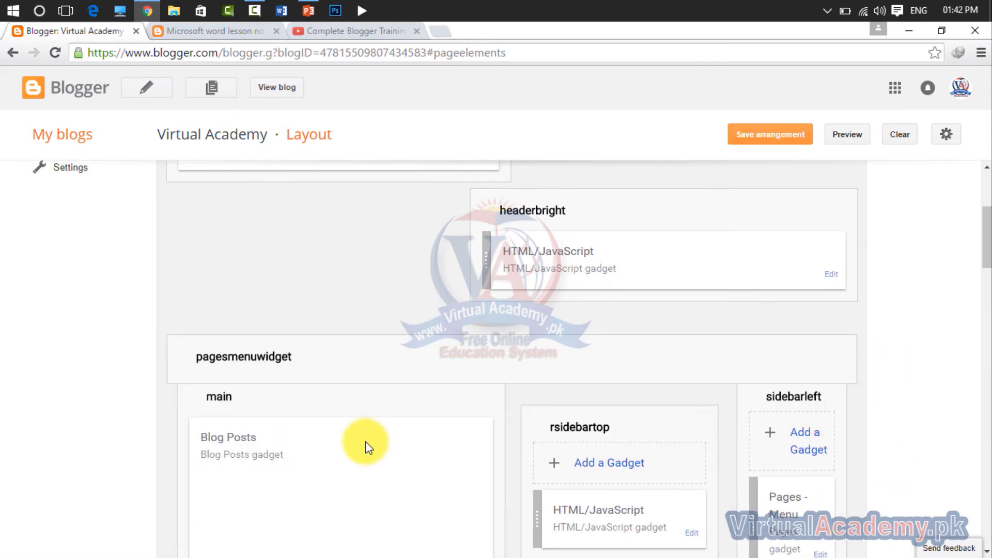
{"action": "scroll", "coordinate": [364, 442], "scroll_direction": "down", "scroll_amount": 4}
{"action": "scroll", "coordinate": [357, 362], "scroll_direction": "up", "scroll_amount": 7}
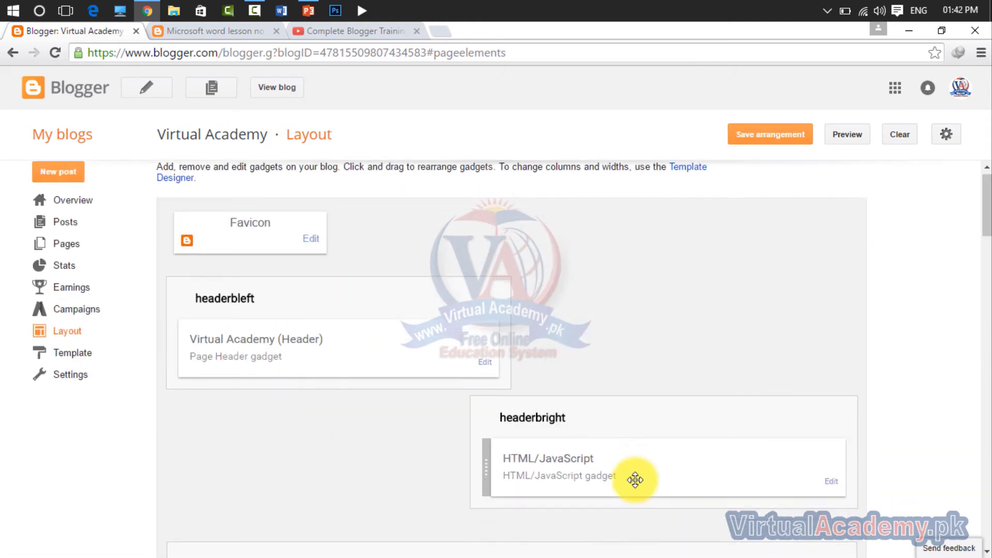
{"action": "scroll", "coordinate": [635, 480], "scroll_direction": "down", "scroll_amount": 4}
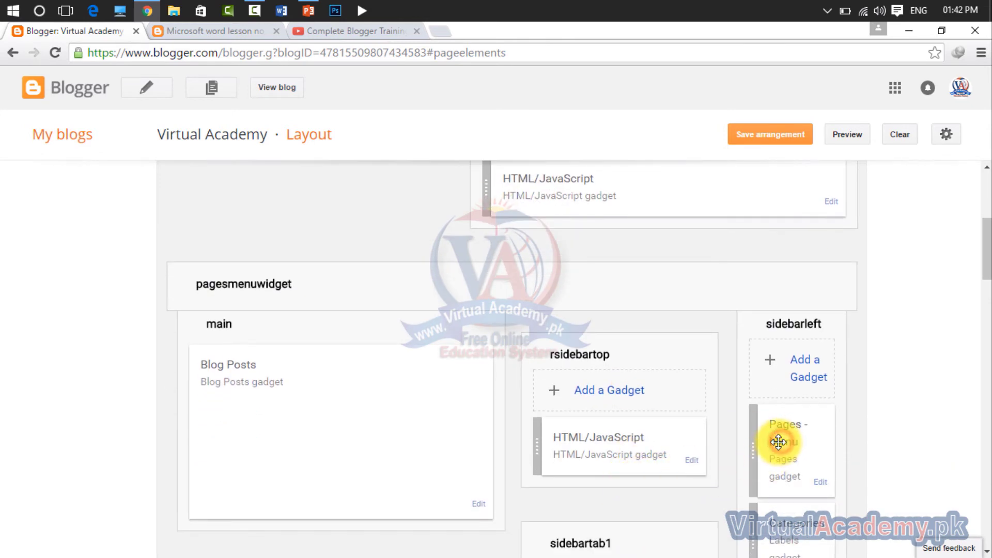
Open the Pages - Menu gadget for editing, start adding an external link and move the gadget window aside
{"action": "left_click", "coordinate": [820, 483]}
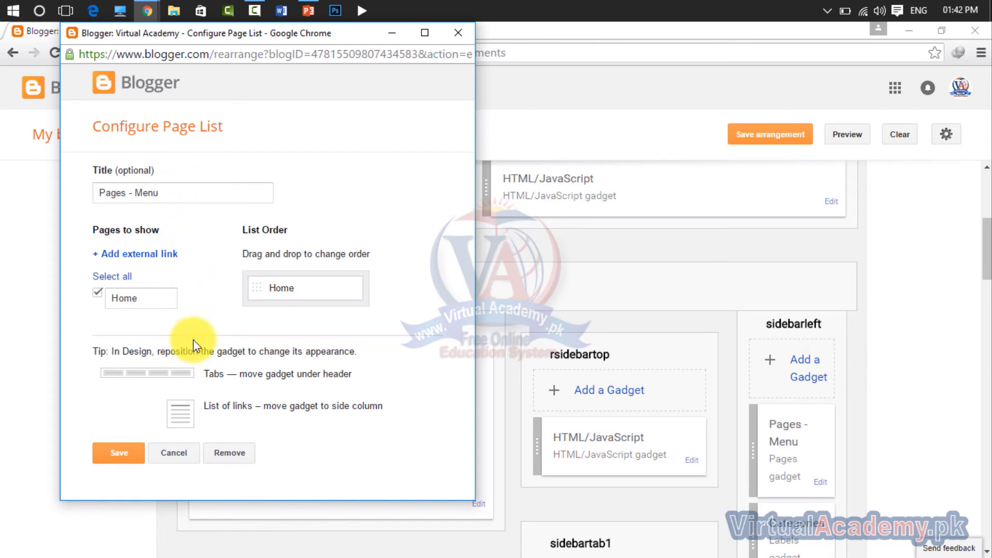
{"action": "left_click", "coordinate": [238, 197]}
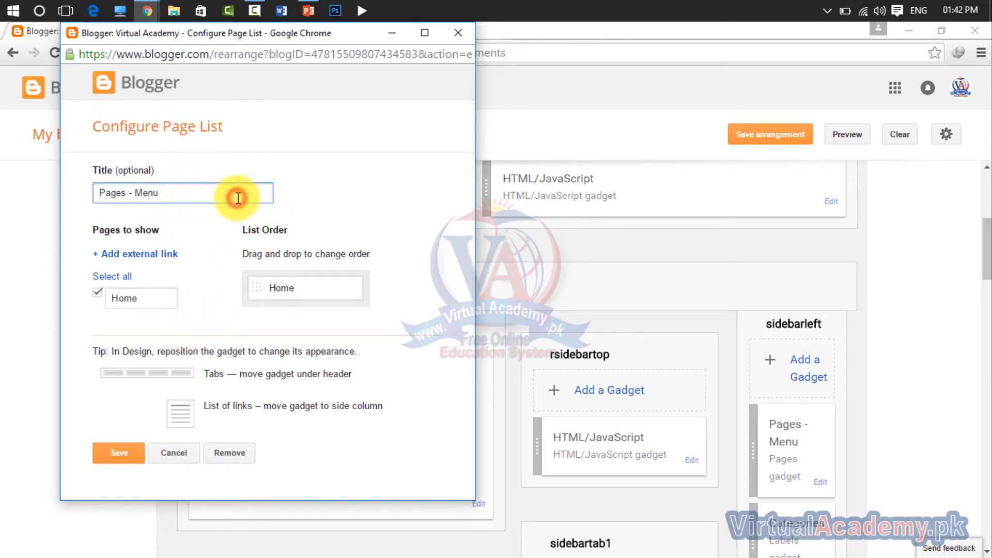
{"action": "left_click", "coordinate": [146, 260]}
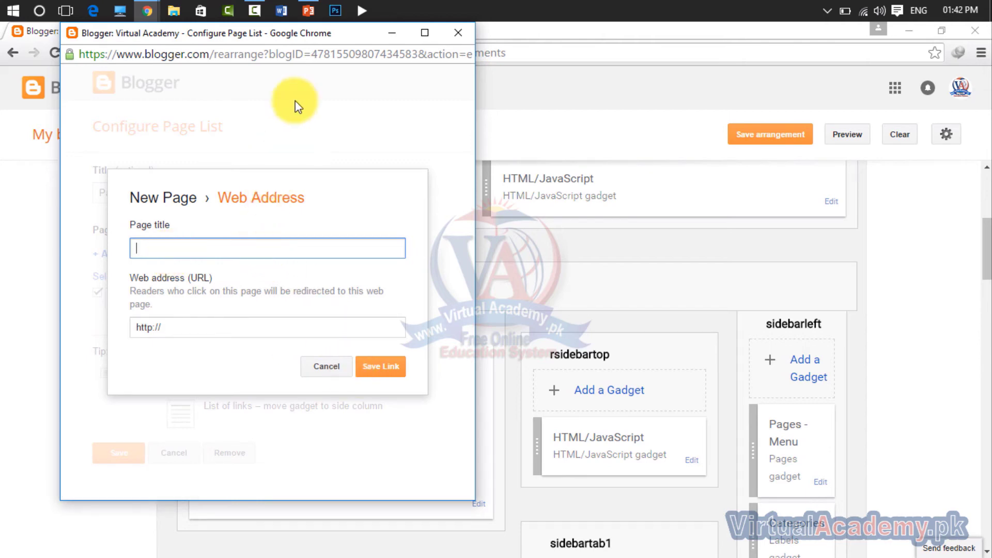
{"action": "left_click_drag", "start_coordinate": [327, 39], "coordinate": [659, 66]}
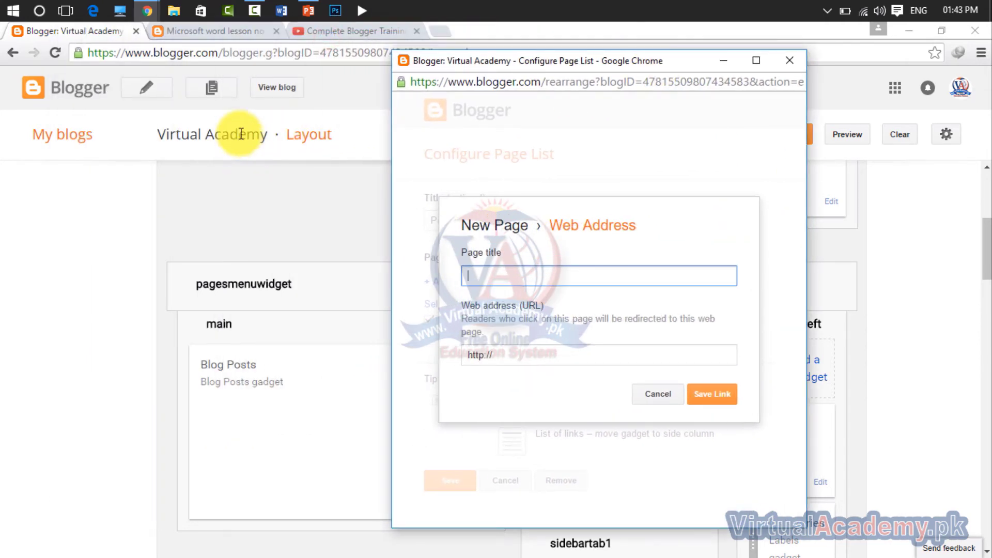
Copy the label name "Microsoft office" from the live post and enter it as the new external link's page title
{"action": "left_click", "coordinate": [223, 32]}
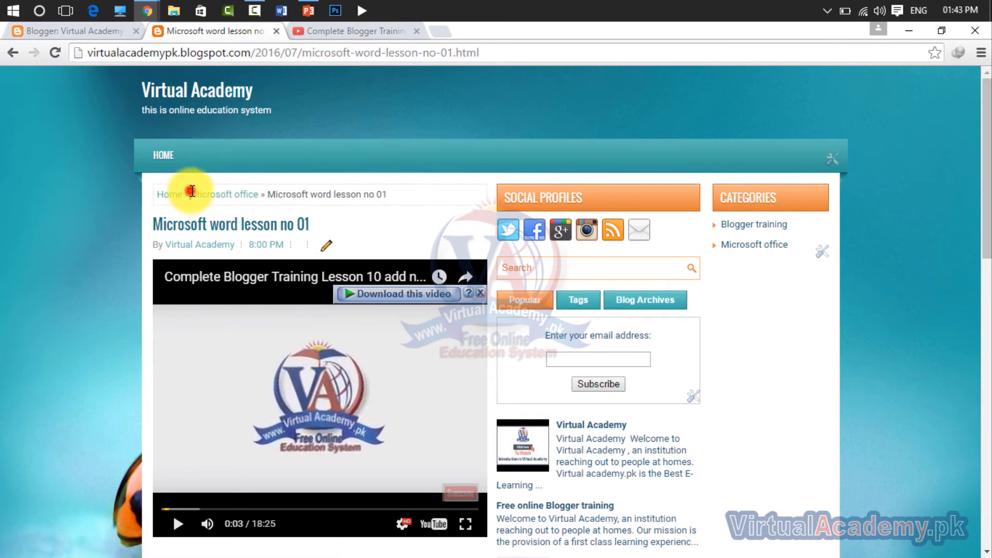
{"action": "left_click_drag", "start_coordinate": [192, 192], "coordinate": [259, 195]}
{"action": "key", "text": "ctrl+c"}
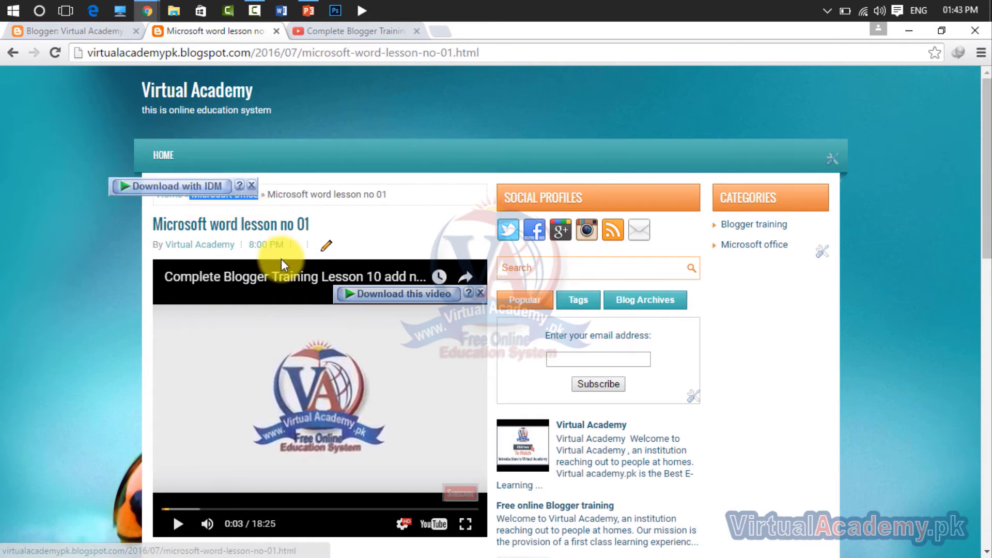
{"action": "left_click", "coordinate": [339, 31]}
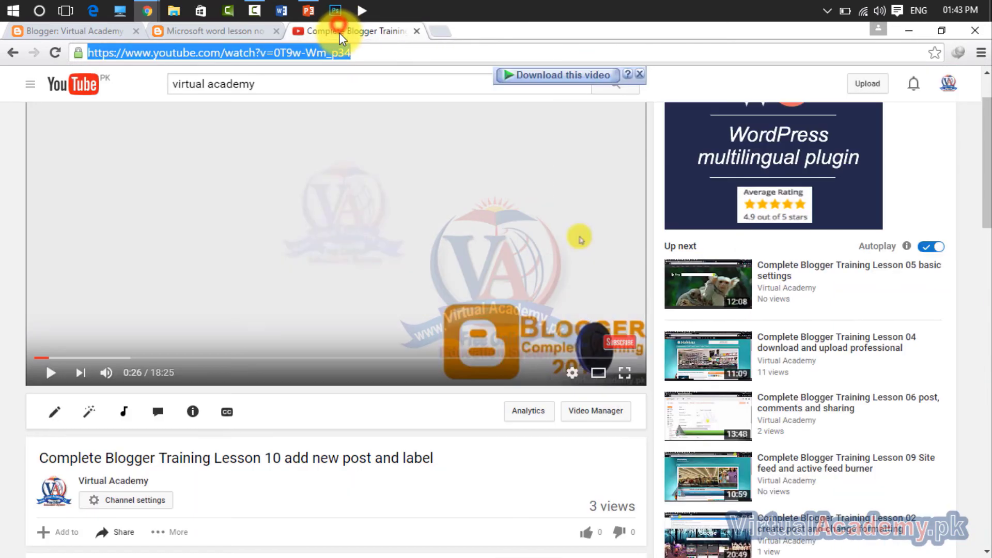
{"action": "left_click", "coordinate": [95, 29]}
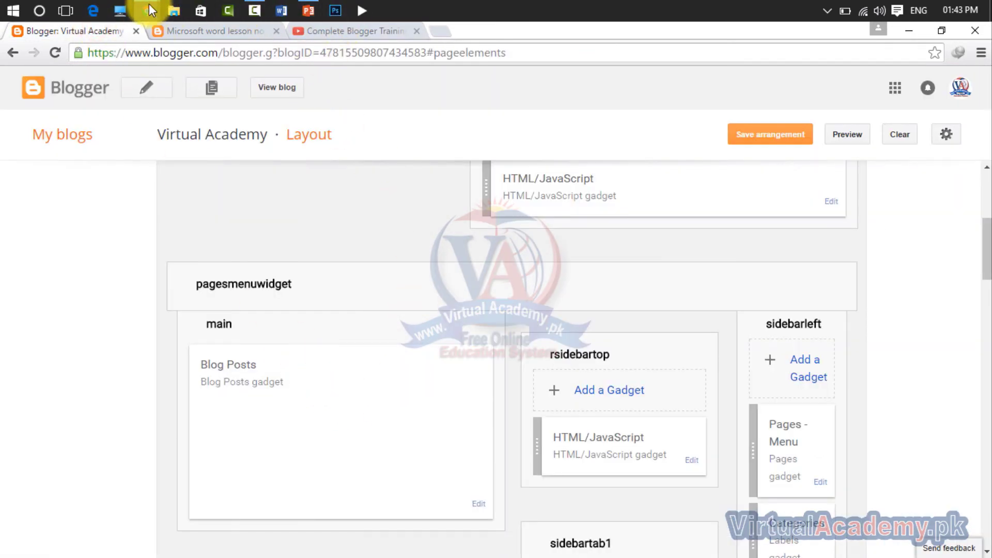
{"action": "mouse_move", "coordinate": [148, 5]}
{"action": "left_click", "coordinate": [210, 85]}
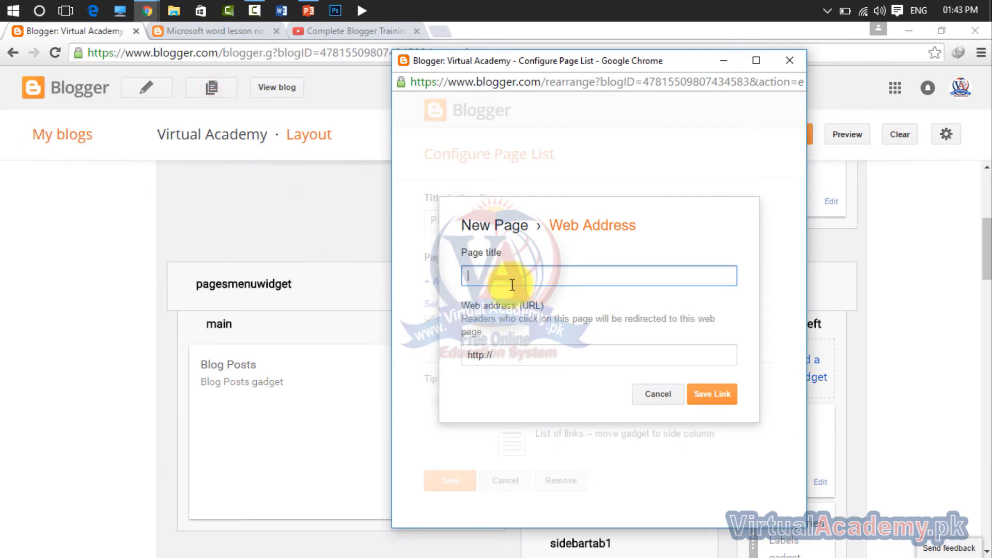
{"action": "key", "text": "ctrl+v"}
Open the Microsoft office category page on the live blog and copy its web address
{"action": "left_click", "coordinate": [512, 356]}
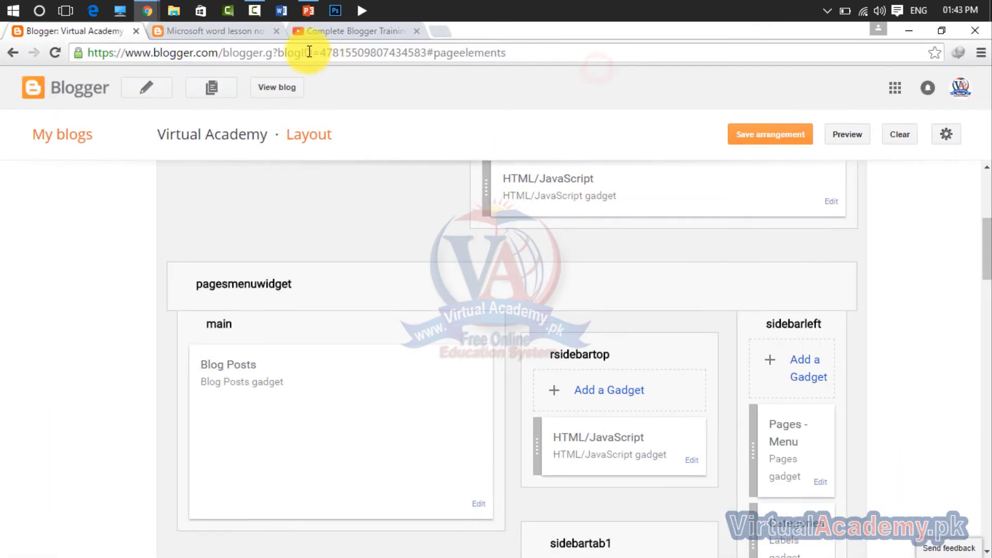
{"action": "left_click", "coordinate": [228, 29]}
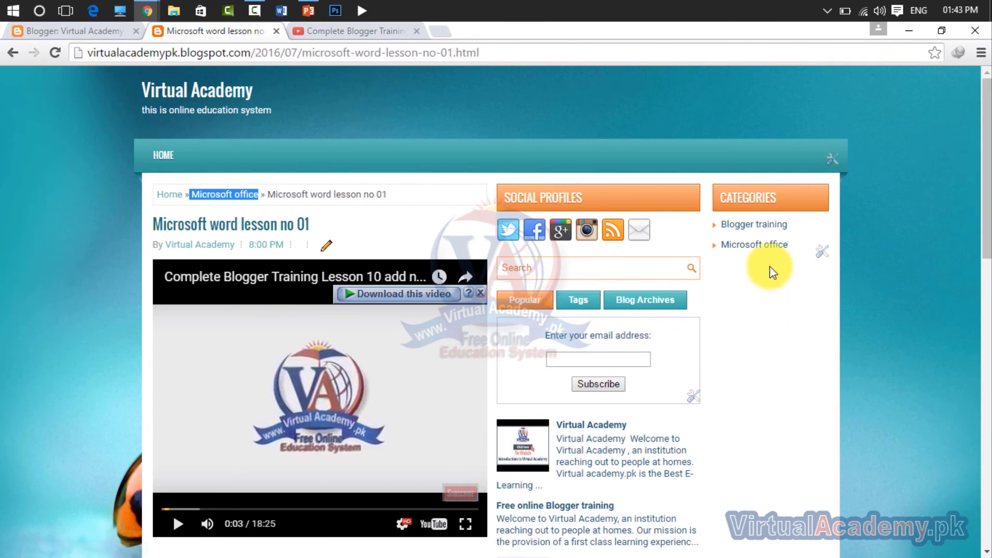
{"action": "left_click", "coordinate": [750, 245]}
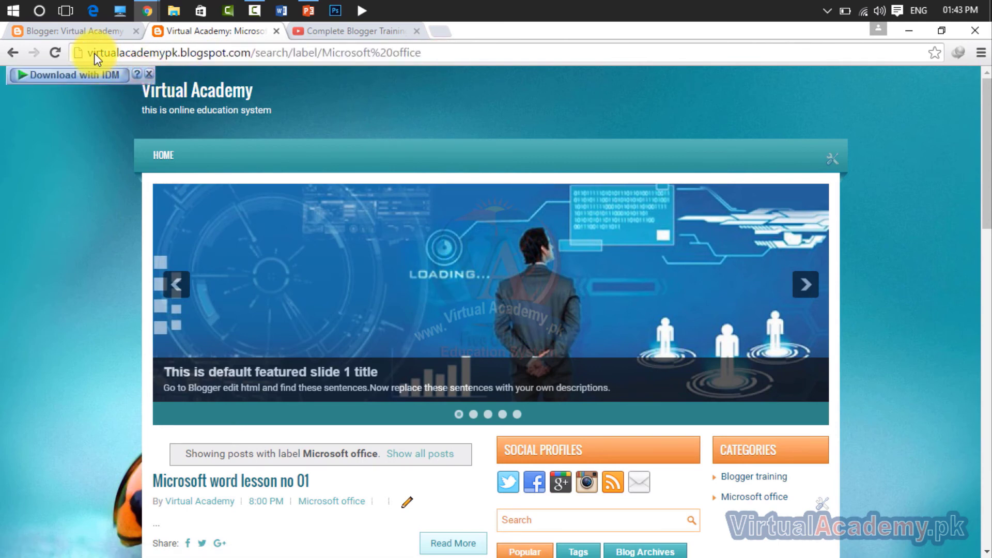
{"action": "left_click", "coordinate": [442, 55]}
{"action": "key", "text": "ctrl+c"}
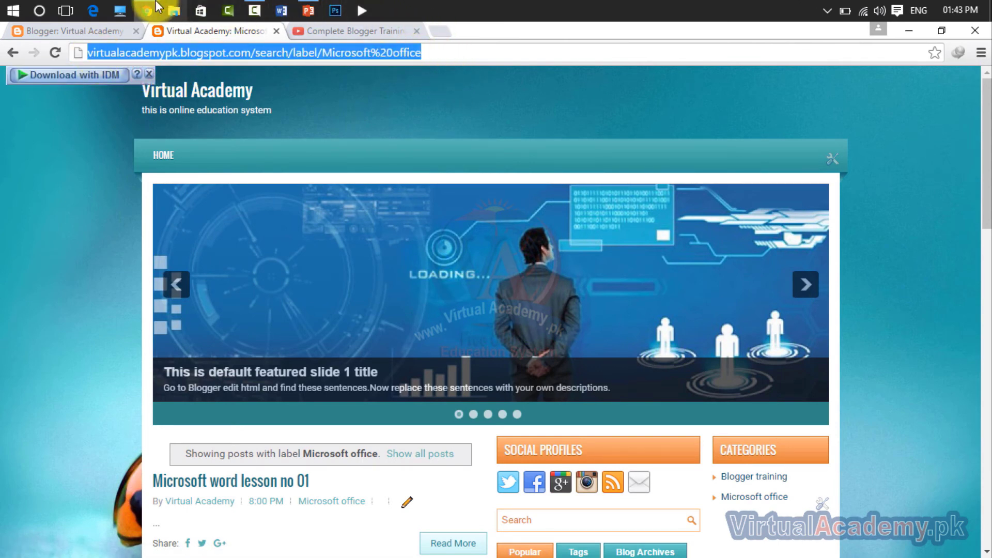
Set the Microsoft office link's web address to virtualacademypk.blogspot.com/search/label/Microsoft%20office and save the link
{"action": "mouse_move", "coordinate": [158, 6]}
{"action": "left_click", "coordinate": [214, 84]}
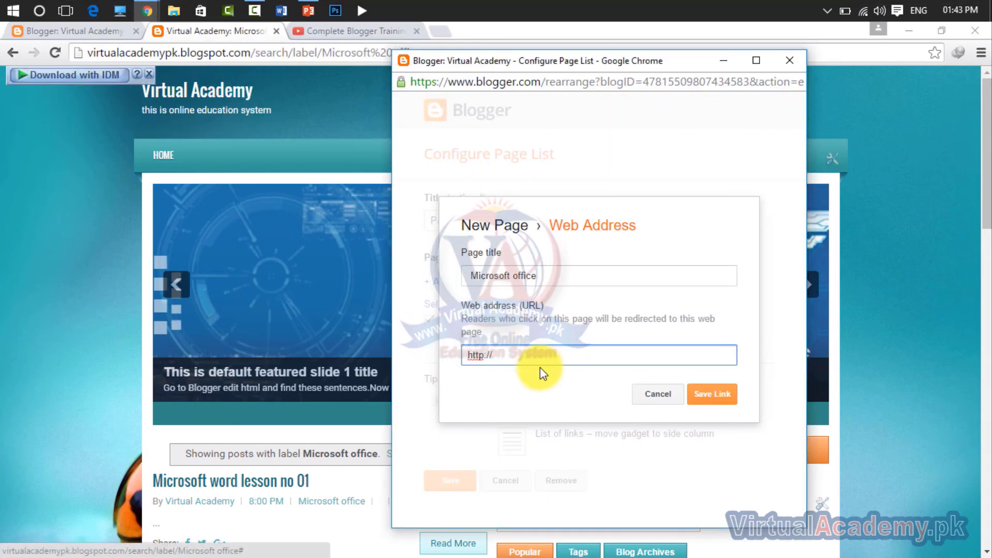
{"action": "left_click_drag", "start_coordinate": [541, 360], "coordinate": [439, 357]}
{"action": "key", "text": "ctrl+v"}
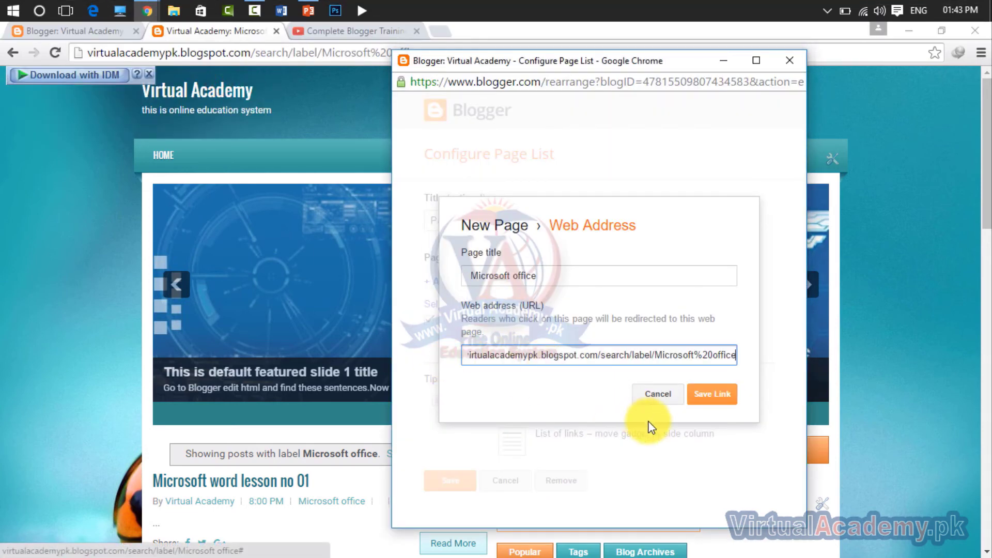
{"action": "left_click", "coordinate": [719, 397]}
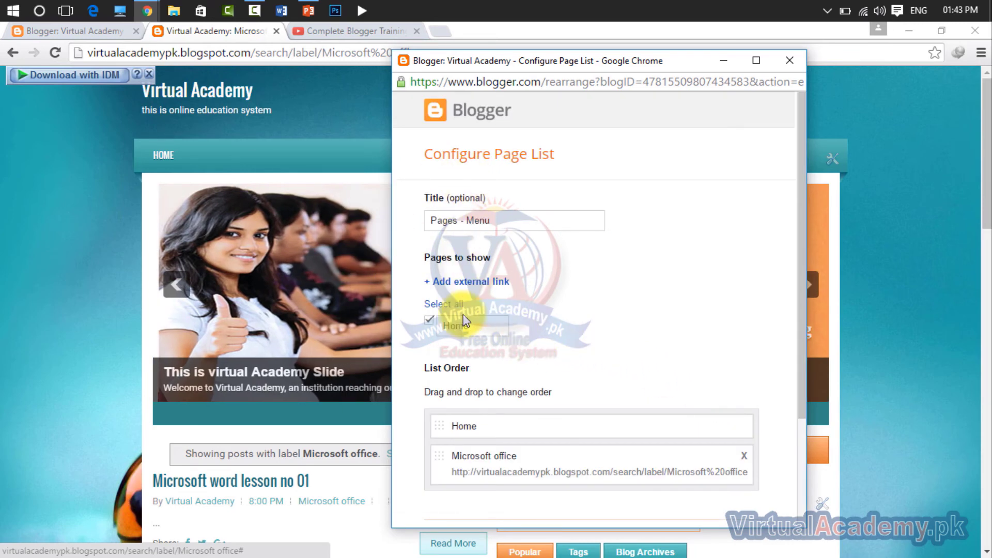
Start a second external link in the page list and title it "Blogger training" after the live blog's category
{"action": "left_click", "coordinate": [509, 219]}
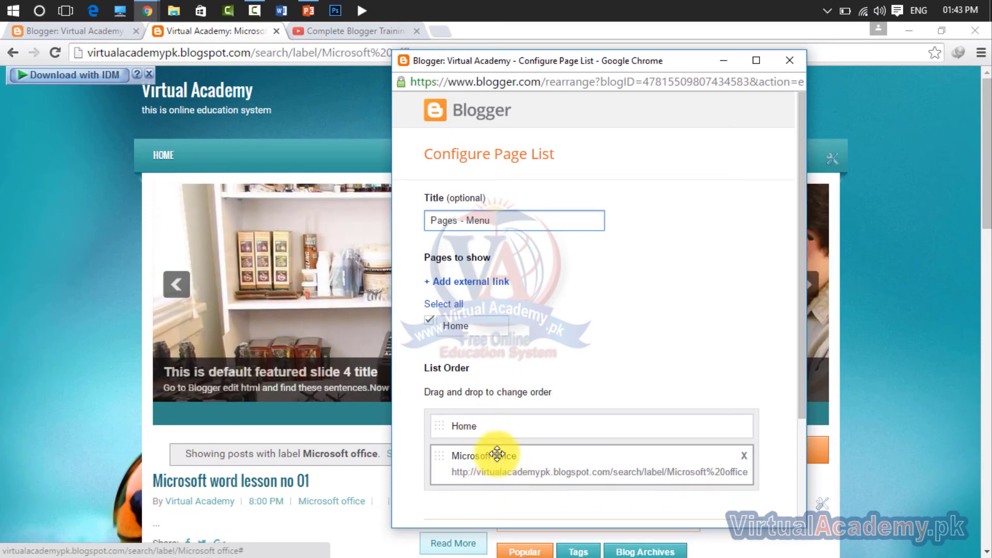
{"action": "left_click", "coordinate": [471, 283]}
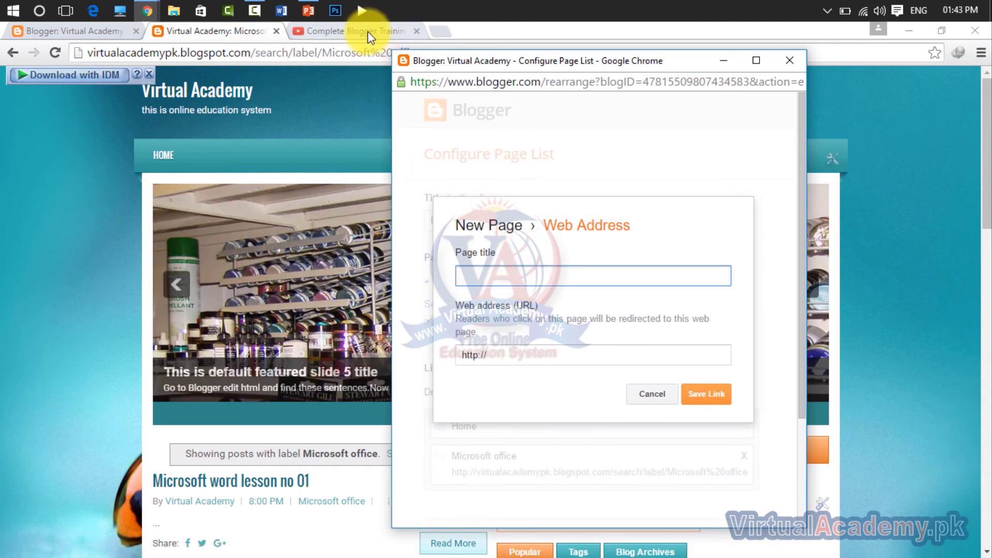
{"action": "left_click", "coordinate": [368, 31]}
{"action": "left_click", "coordinate": [240, 31]}
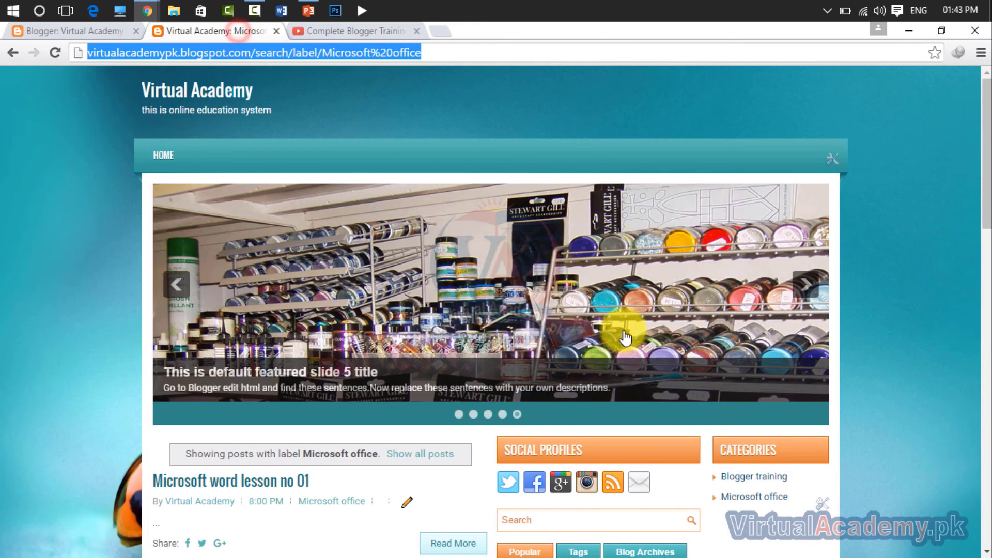
{"action": "left_click_drag", "start_coordinate": [795, 478], "coordinate": [740, 478]}
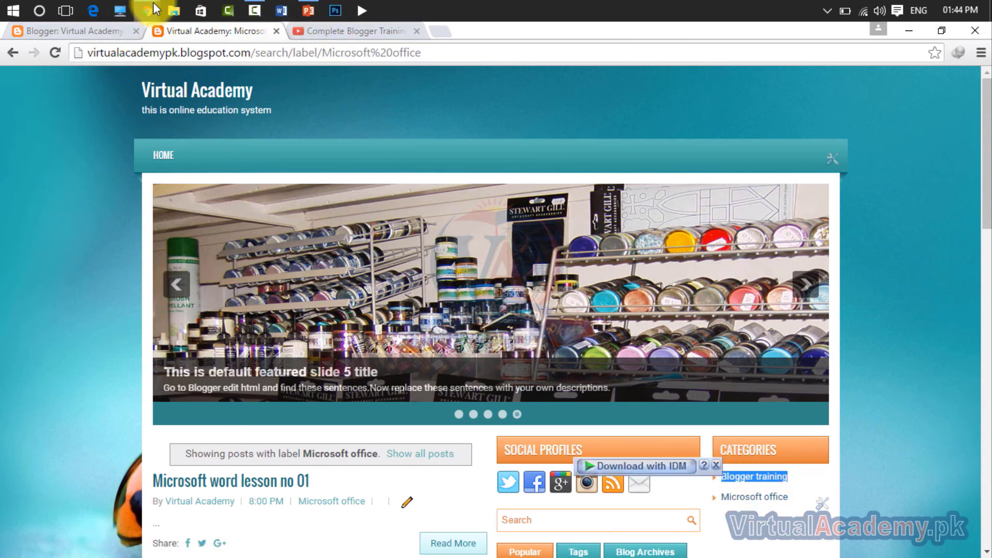
{"action": "mouse_move", "coordinate": [150, 9]}
{"action": "left_click", "coordinate": [188, 60]}
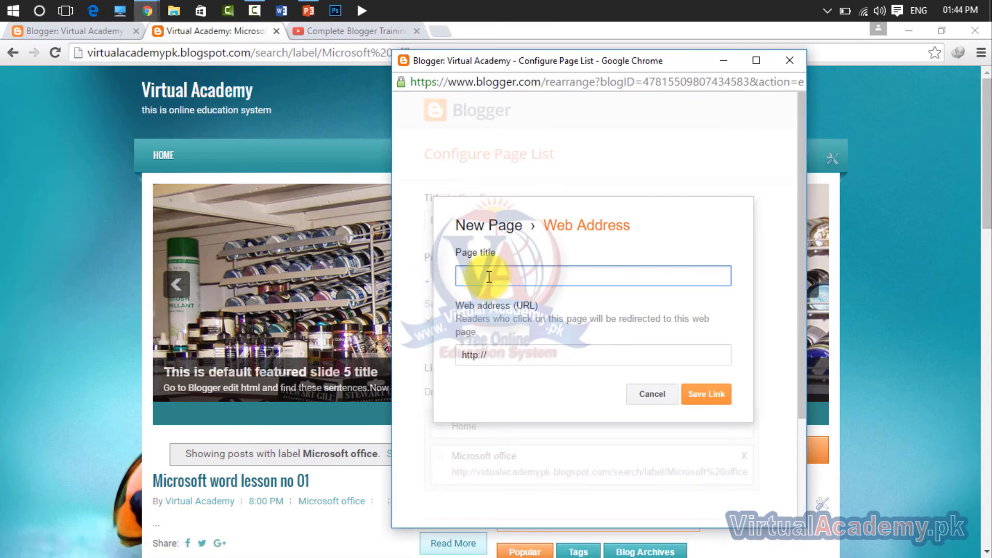
{"action": "type", "text": "Blogger training"}
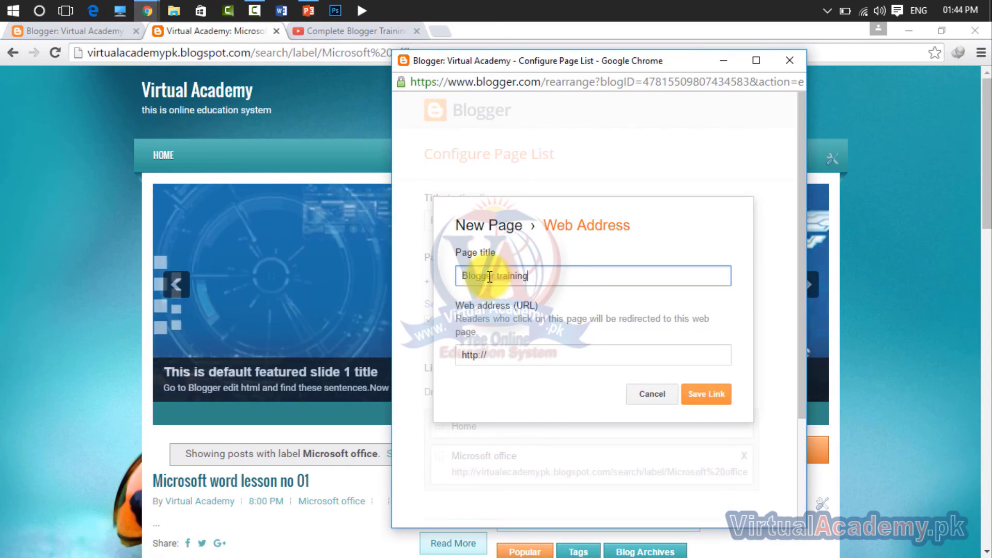
Open the Blogger training category page on the live blog and copy its web address
{"action": "left_click", "coordinate": [891, 299]}
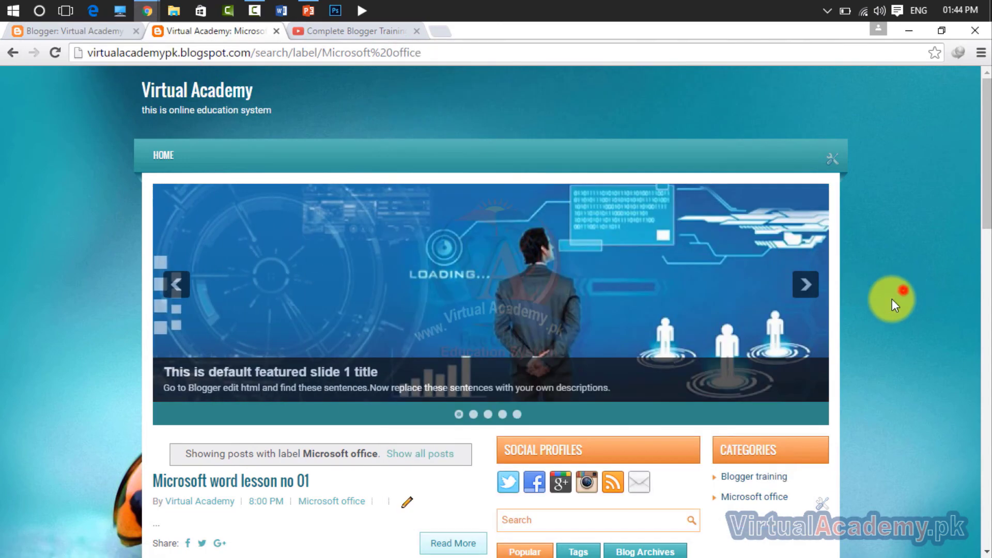
{"action": "left_click", "coordinate": [756, 480]}
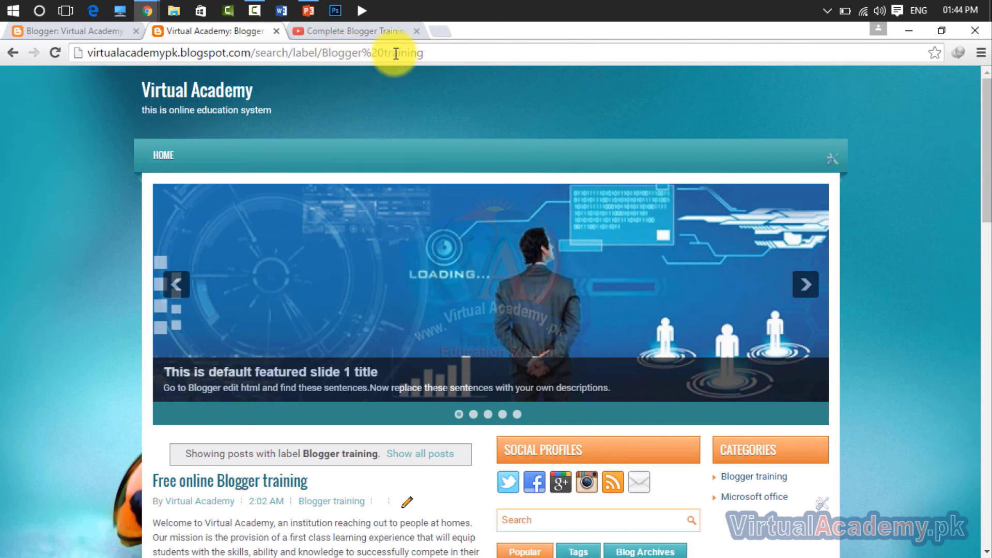
{"action": "left_click_drag", "start_coordinate": [432, 55], "coordinate": [73, 51]}
{"action": "key", "text": "ctrl+c"}
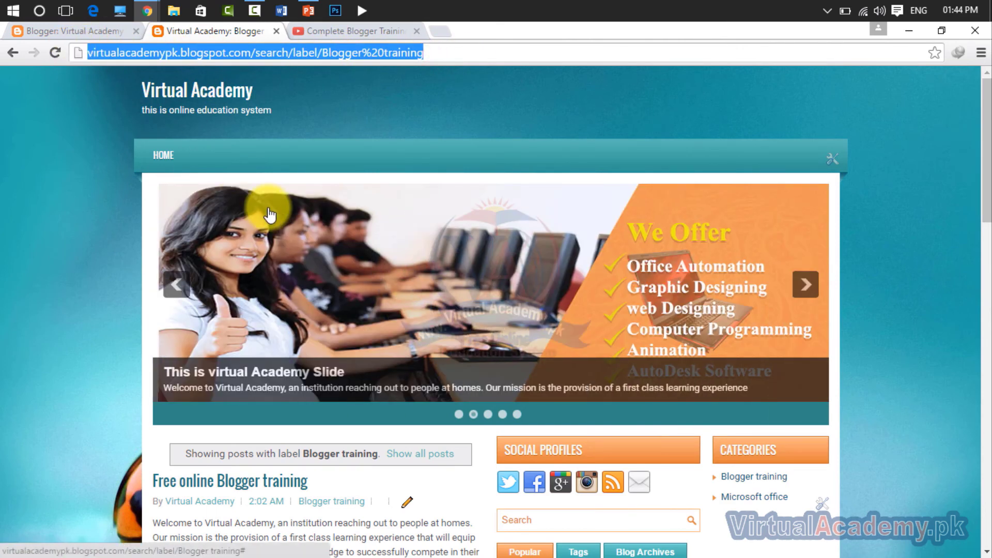
Set the Blogger training link's web address to virtualacademypk.blogspot.com/search/label/Blogger%20training and save the link
{"action": "left_click", "coordinate": [364, 31]}
{"action": "left_click", "coordinate": [216, 33]}
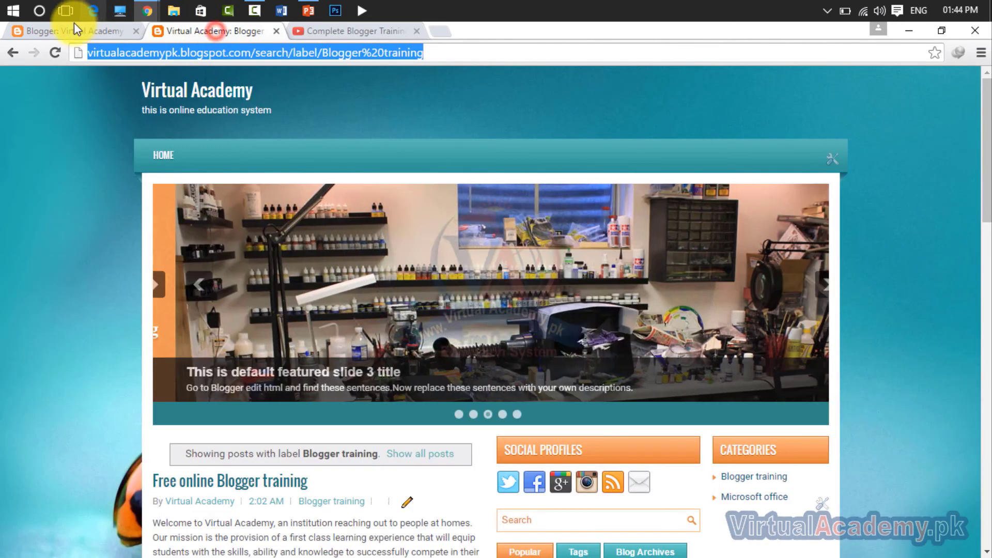
{"action": "left_click", "coordinate": [74, 29]}
{"action": "mouse_move", "coordinate": [144, 6]}
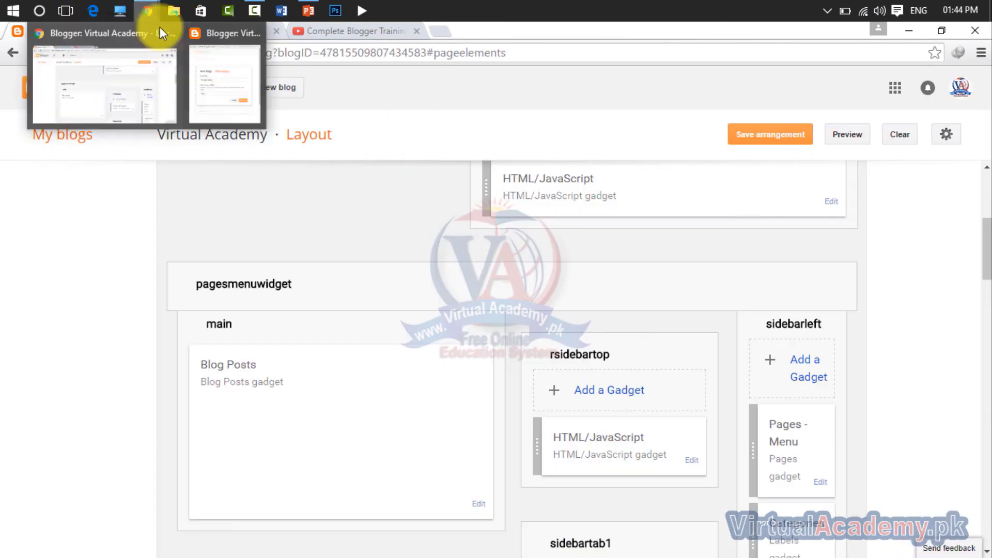
{"action": "left_click", "coordinate": [217, 73]}
{"action": "left_click", "coordinate": [499, 354]}
{"action": "key", "text": "ctrl+a"}
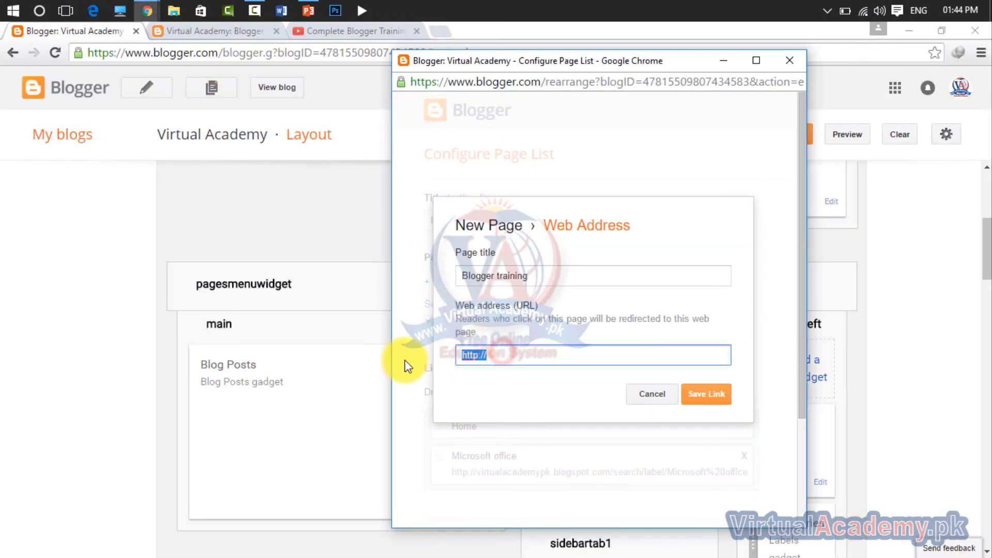
{"action": "key", "text": "ctrl+v"}
{"action": "left_click", "coordinate": [706, 395]}
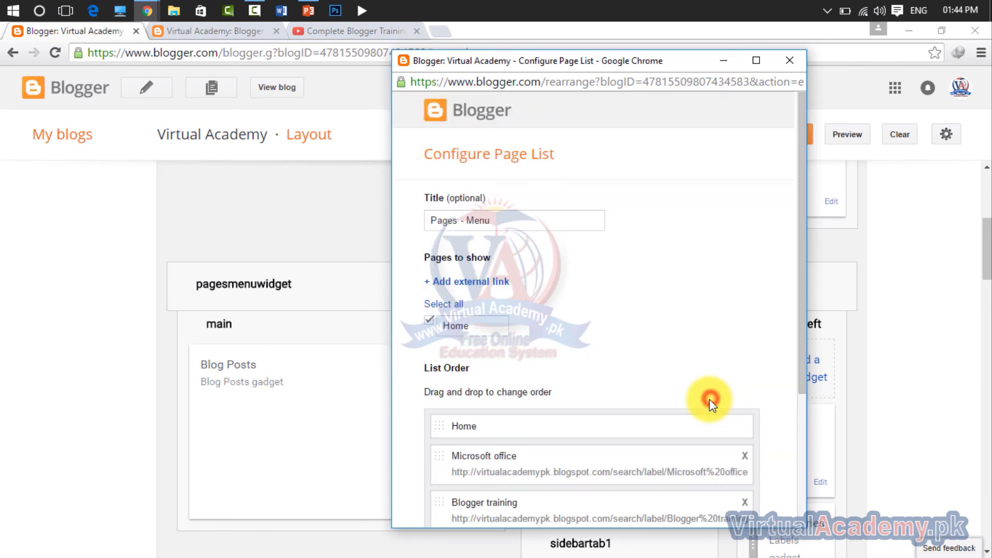
Check the list order of the menu entries and save the Pages - Menu gadget
{"action": "scroll", "coordinate": [660, 419], "scroll_direction": "down", "scroll_amount": 3}
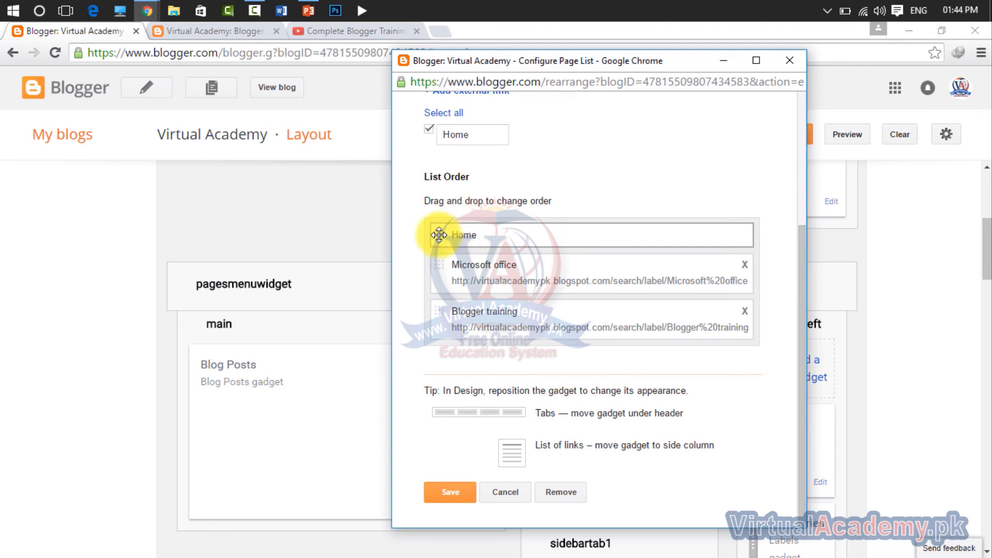
{"action": "left_click_drag", "start_coordinate": [472, 235], "coordinate": [525, 270]}
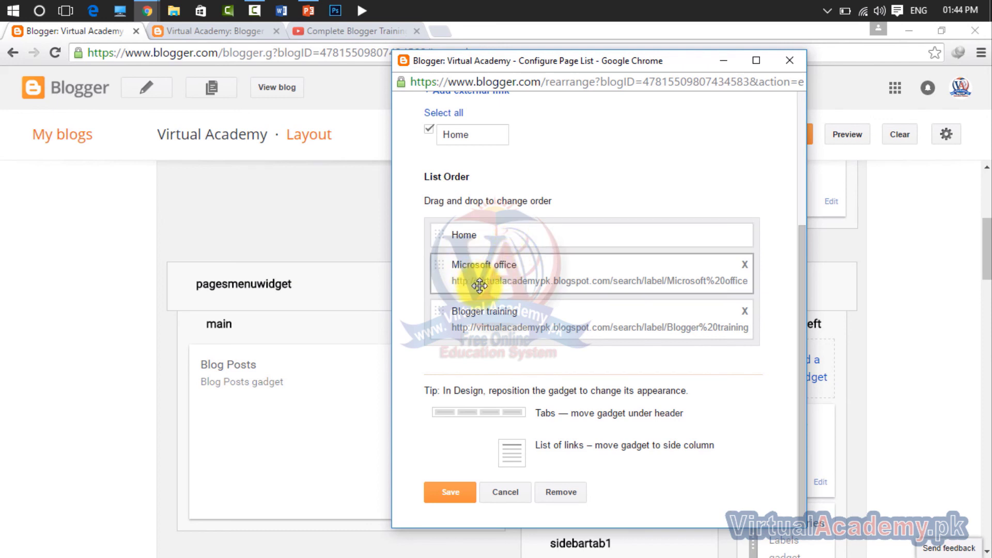
{"action": "left_click", "coordinate": [450, 493]}
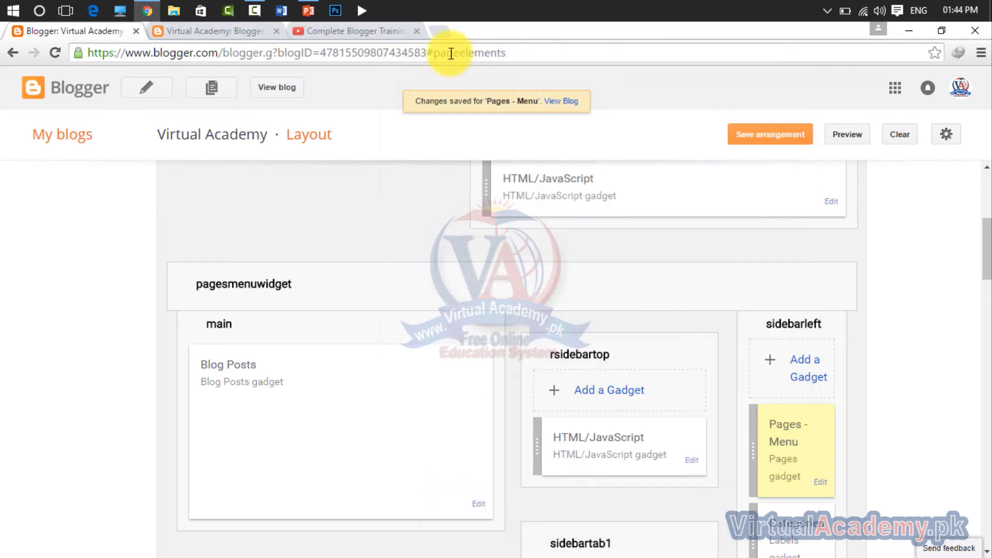
Return to the live blog, close the YouTube video page and reload the blog to refresh its menu
{"action": "left_click", "coordinate": [248, 32]}
{"action": "left_click", "coordinate": [417, 32]}
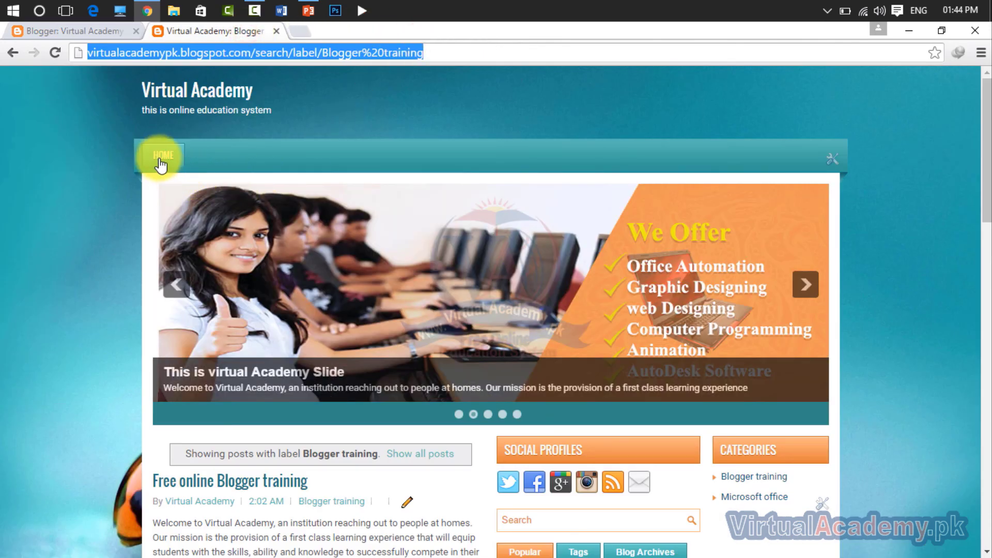
{"action": "left_click", "coordinate": [56, 54]}
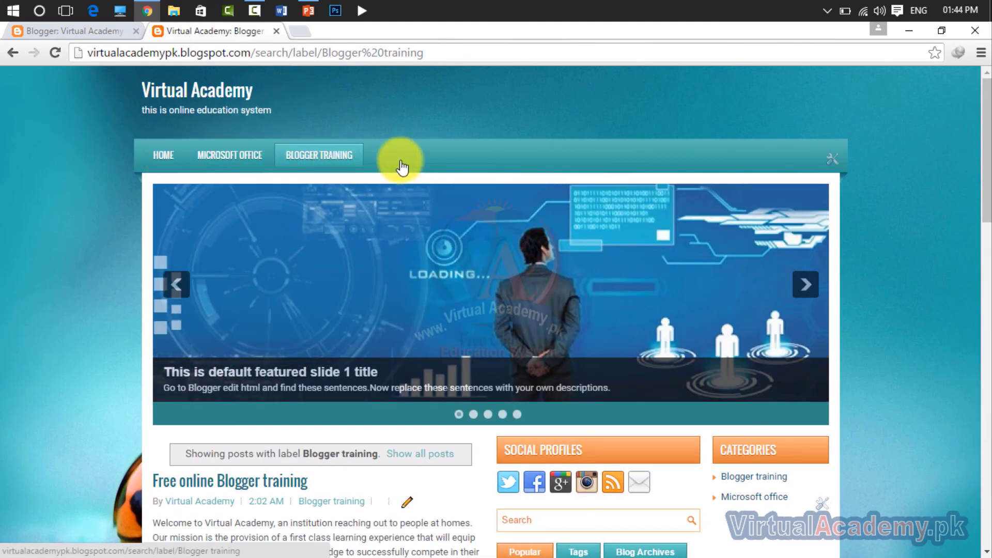
Test the Microsoft office link in the blog's menu and look through the posts on its page
{"action": "left_click", "coordinate": [240, 158]}
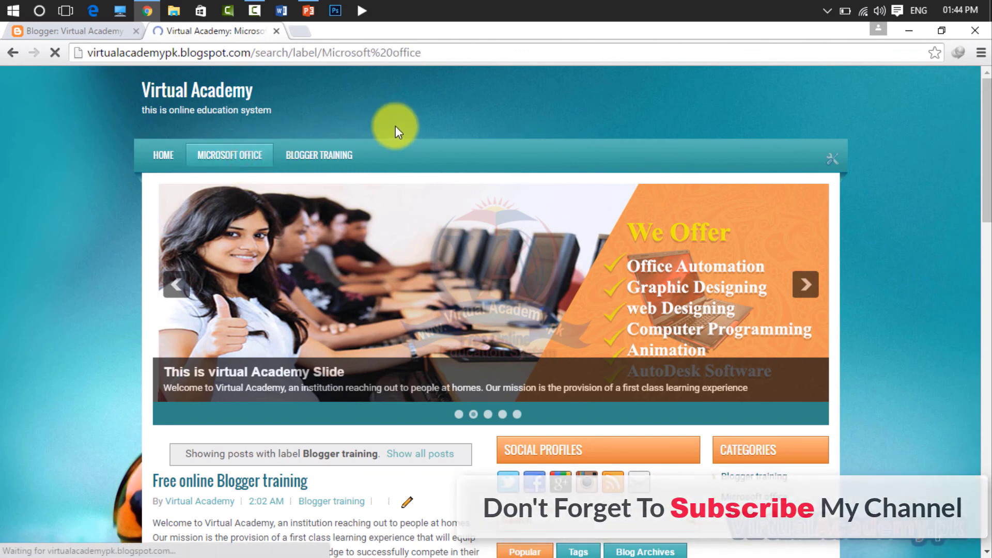
{"action": "scroll", "coordinate": [385, 264], "scroll_direction": "down", "scroll_amount": 8}
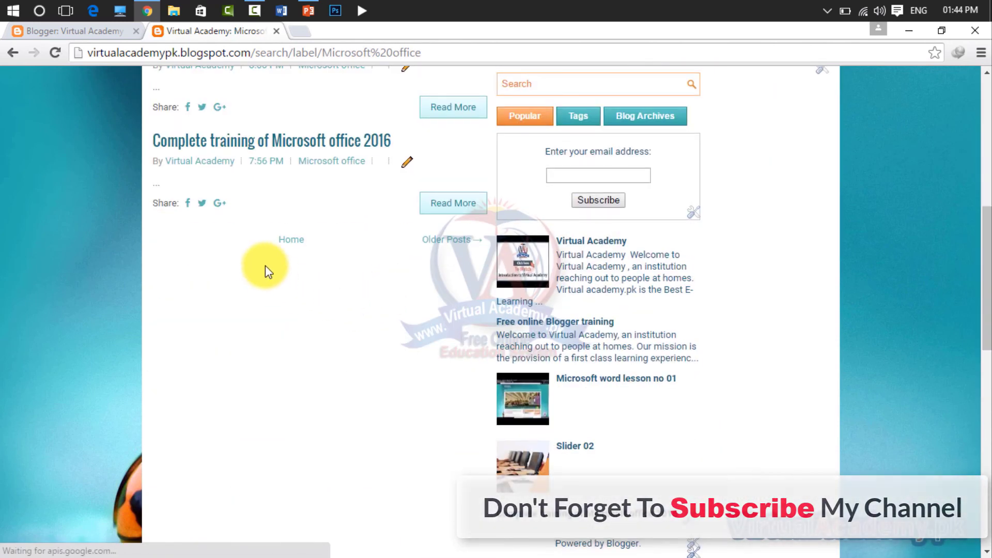
{"action": "scroll", "coordinate": [243, 211], "scroll_direction": "up", "scroll_amount": 4}
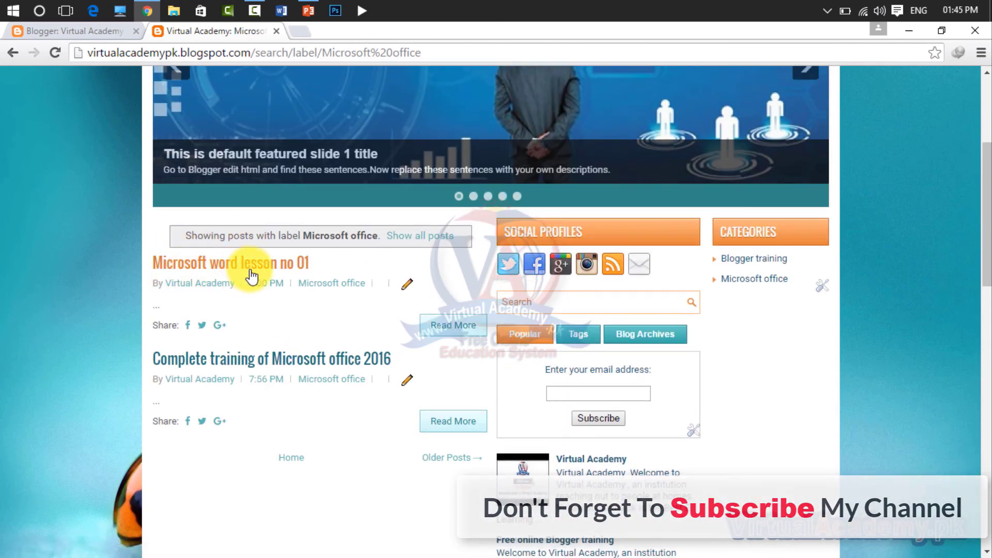
{"action": "scroll", "coordinate": [310, 269], "scroll_direction": "up", "scroll_amount": 4}
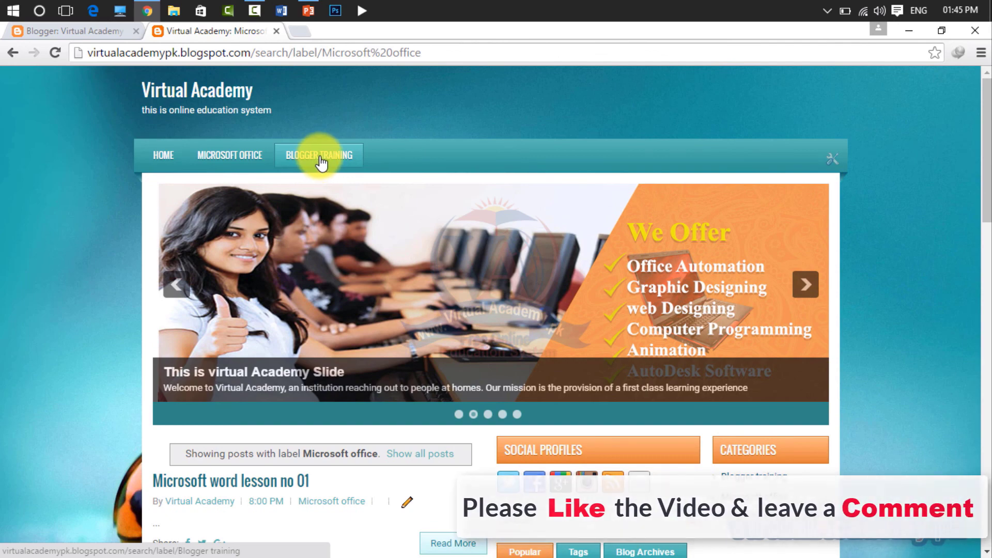
Test the Blogger training link in the blog's menu and look through the posts on its page
{"action": "left_click", "coordinate": [353, 155]}
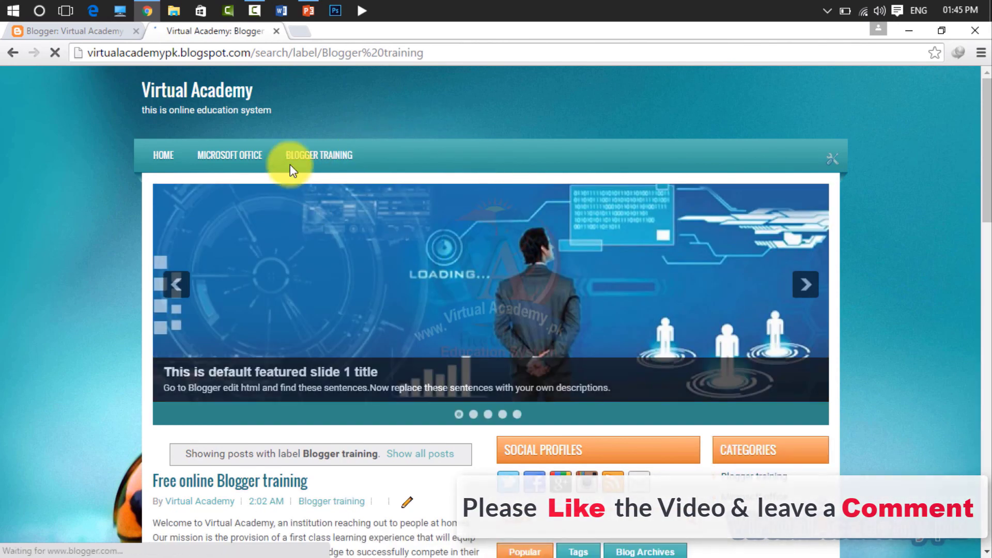
{"action": "scroll", "coordinate": [346, 336], "scroll_direction": "down", "scroll_amount": 1}
{"action": "scroll", "coordinate": [349, 387], "scroll_direction": "down", "scroll_amount": 4}
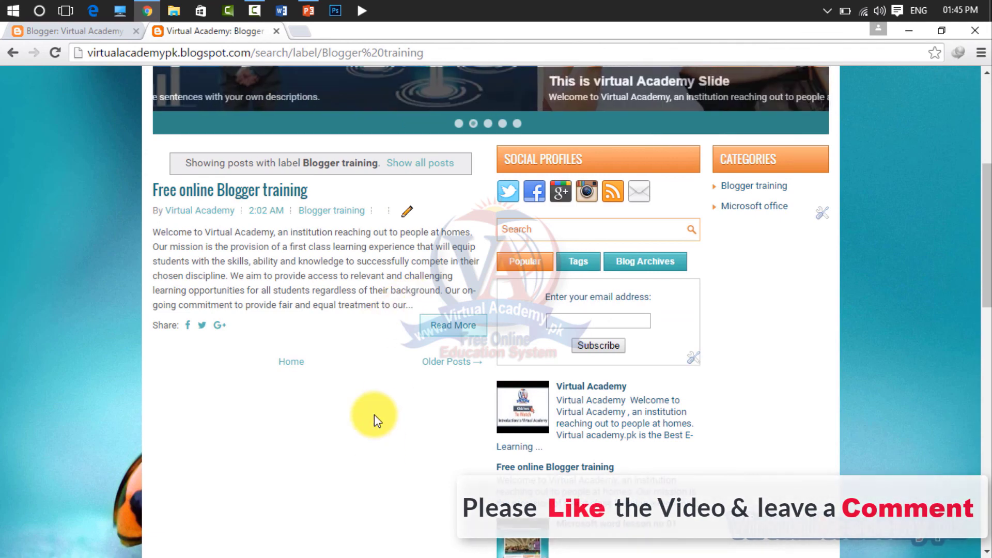
{"action": "scroll", "coordinate": [339, 326], "scroll_direction": "up", "scroll_amount": 5}
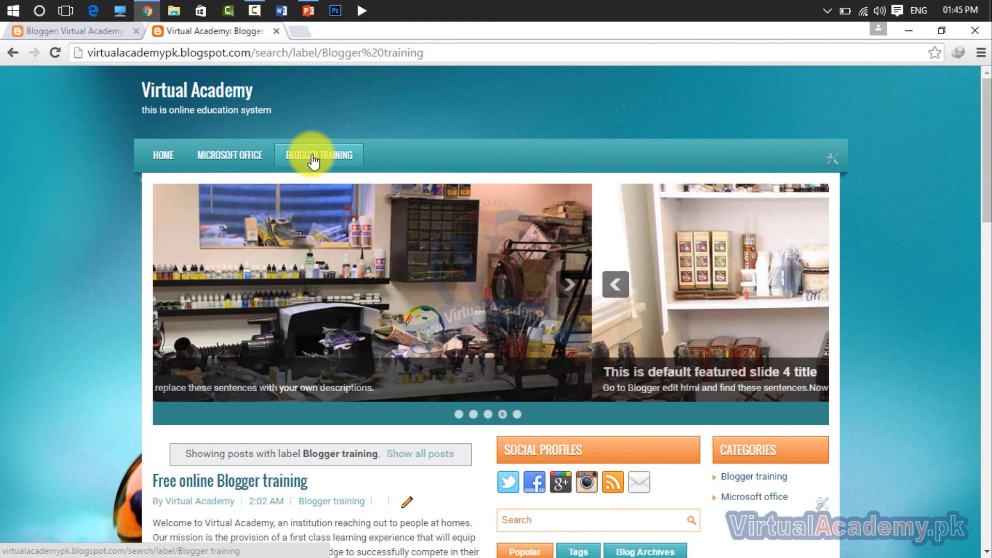
{"action": "scroll", "coordinate": [769, 382], "scroll_direction": "down", "scroll_amount": 3}
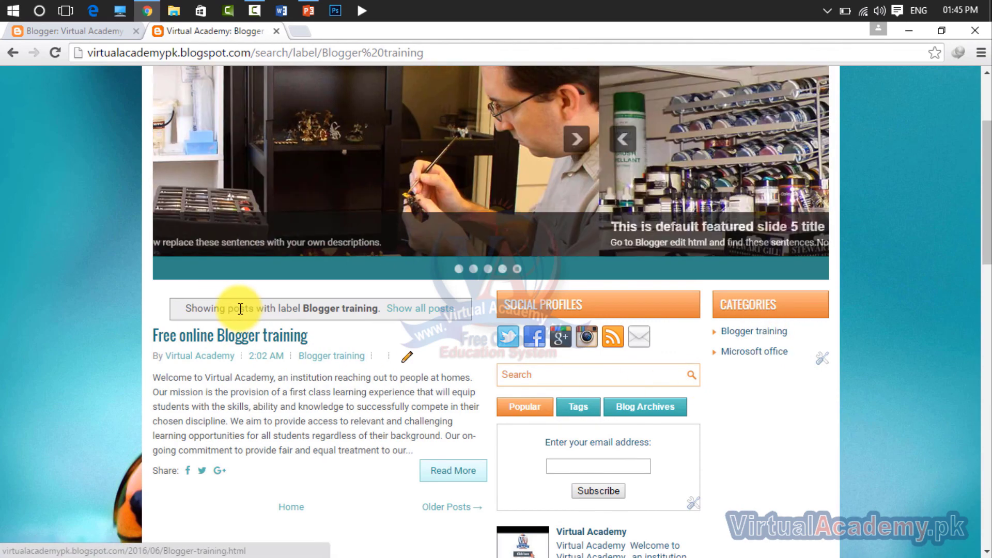
{"action": "scroll", "coordinate": [240, 308], "scroll_direction": "up", "scroll_amount": 3}
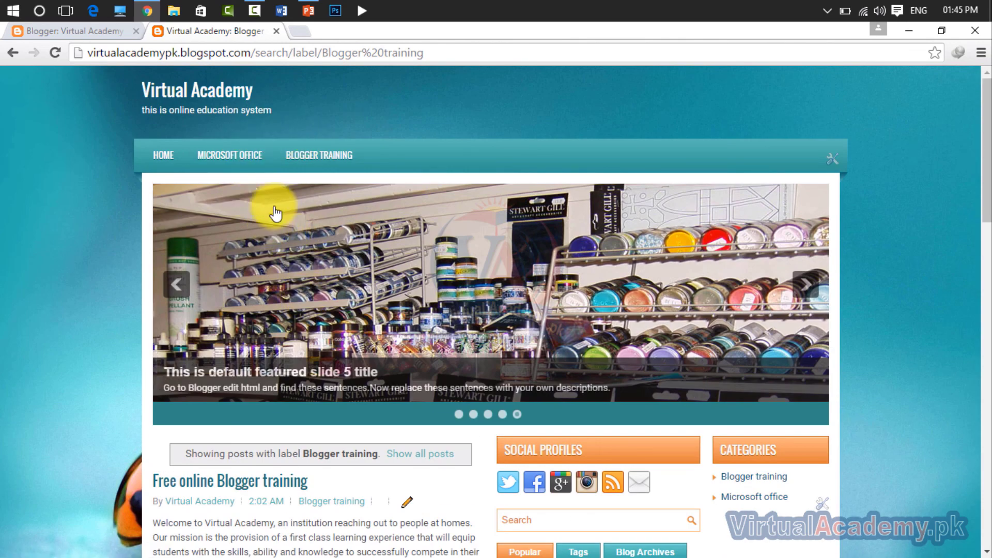